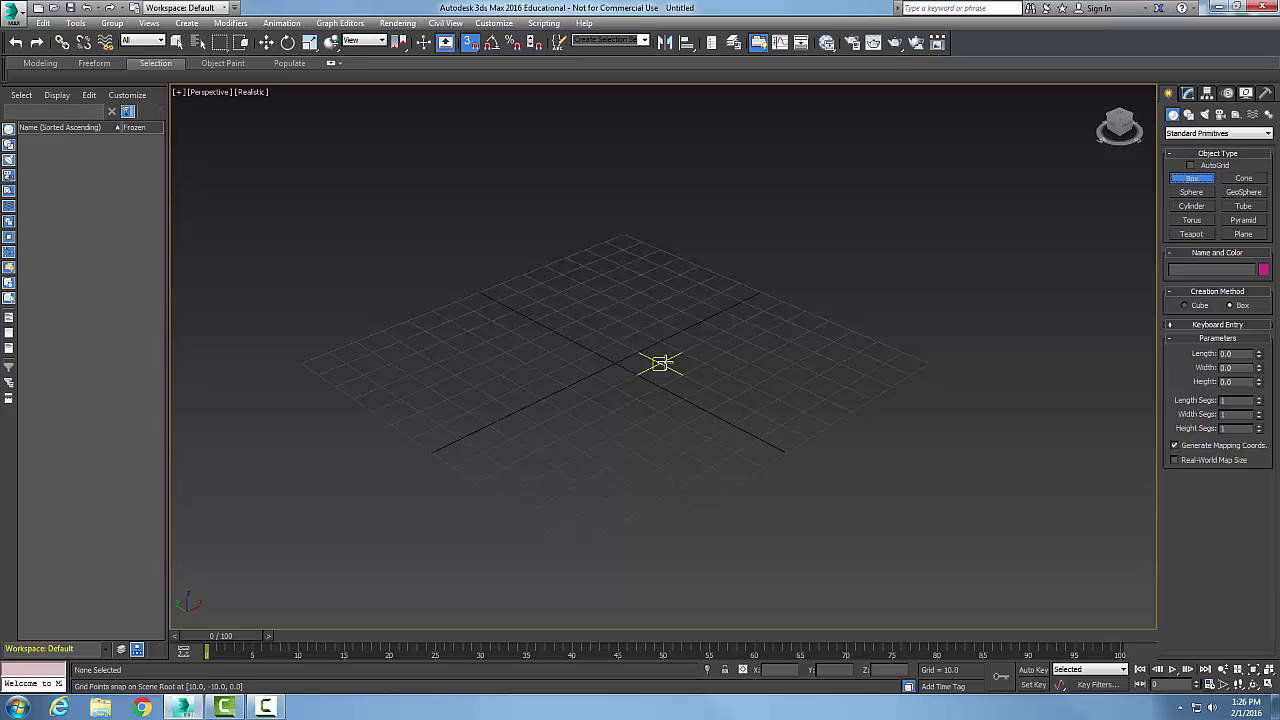
Step: Draw a red 20×20×20 cube (Box001) on the grid near the origin
drag(660, 363, 746, 363)
click(742, 362)
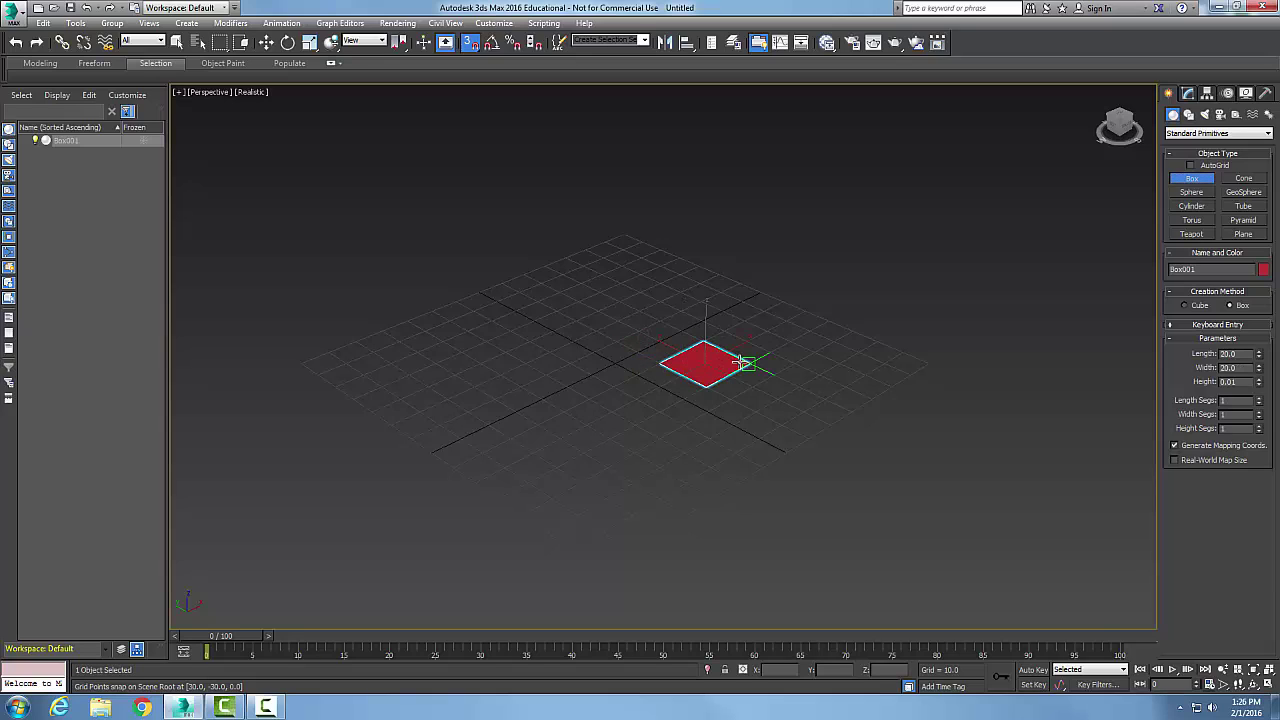
click(729, 298)
right_click(1029, 383)
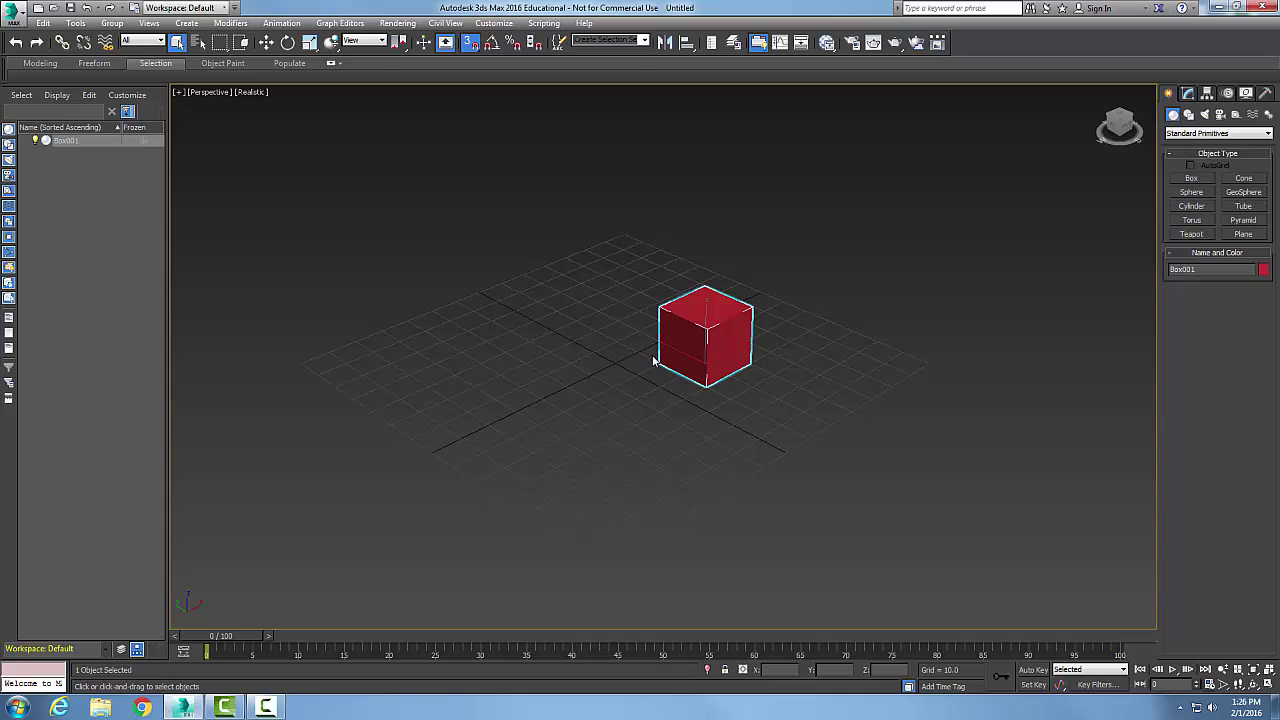
Step: Mirror the red cube along Y as a Copy with a 50-unit offset, then deselect it
click(77, 24)
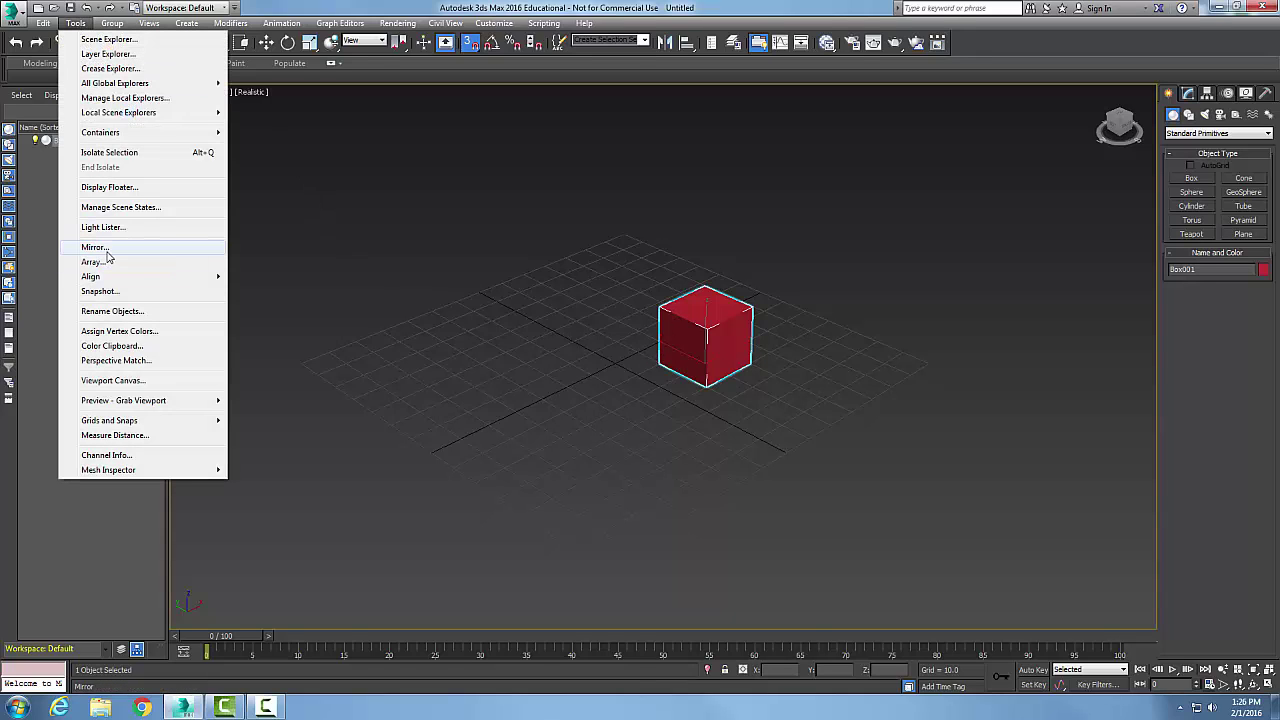
click(95, 247)
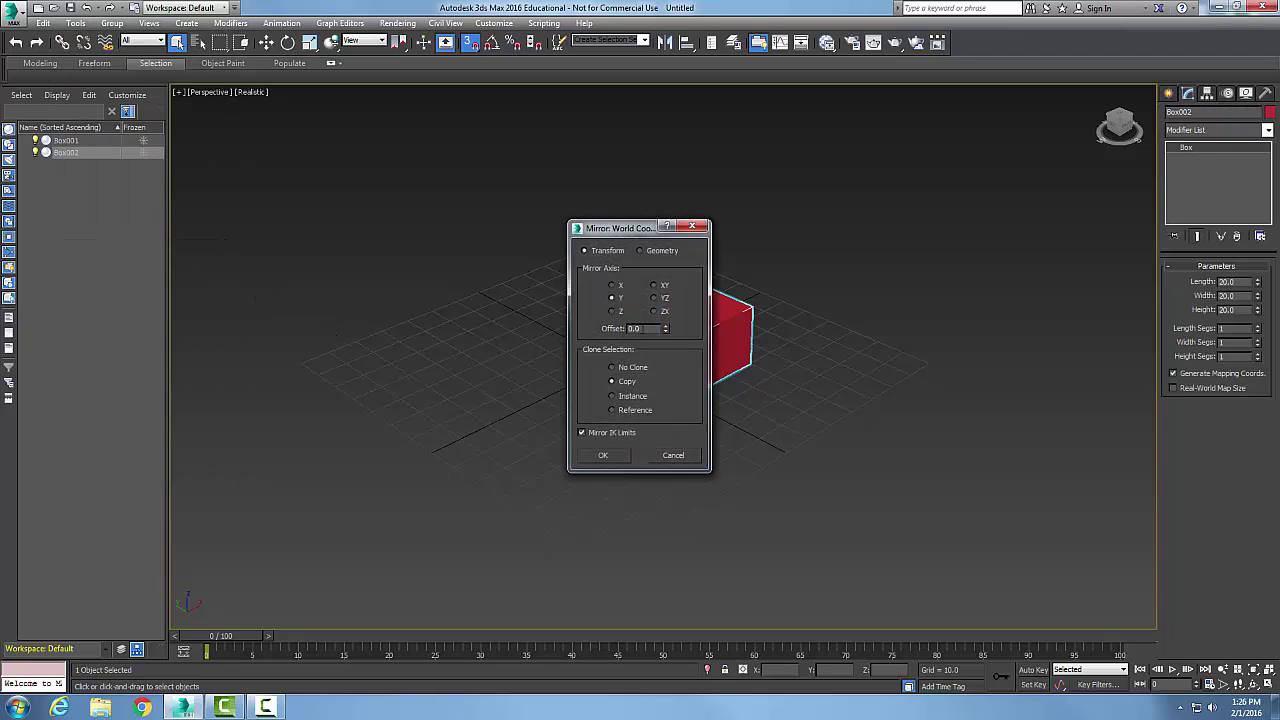
click(614, 286)
click(617, 300)
drag(654, 328, 601, 328)
text(5)
click(604, 456)
click(617, 381)
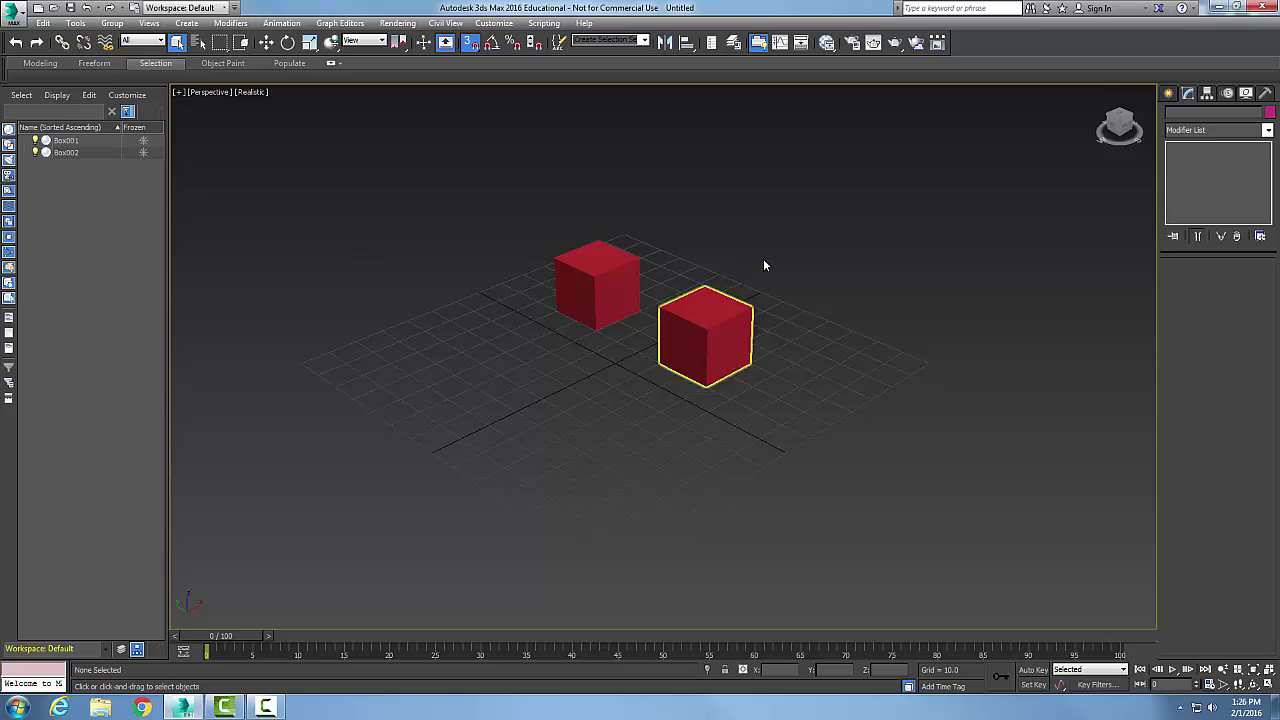
Step: Draw an orange 20-unit cube (Box003) on the grid
click(1167, 94)
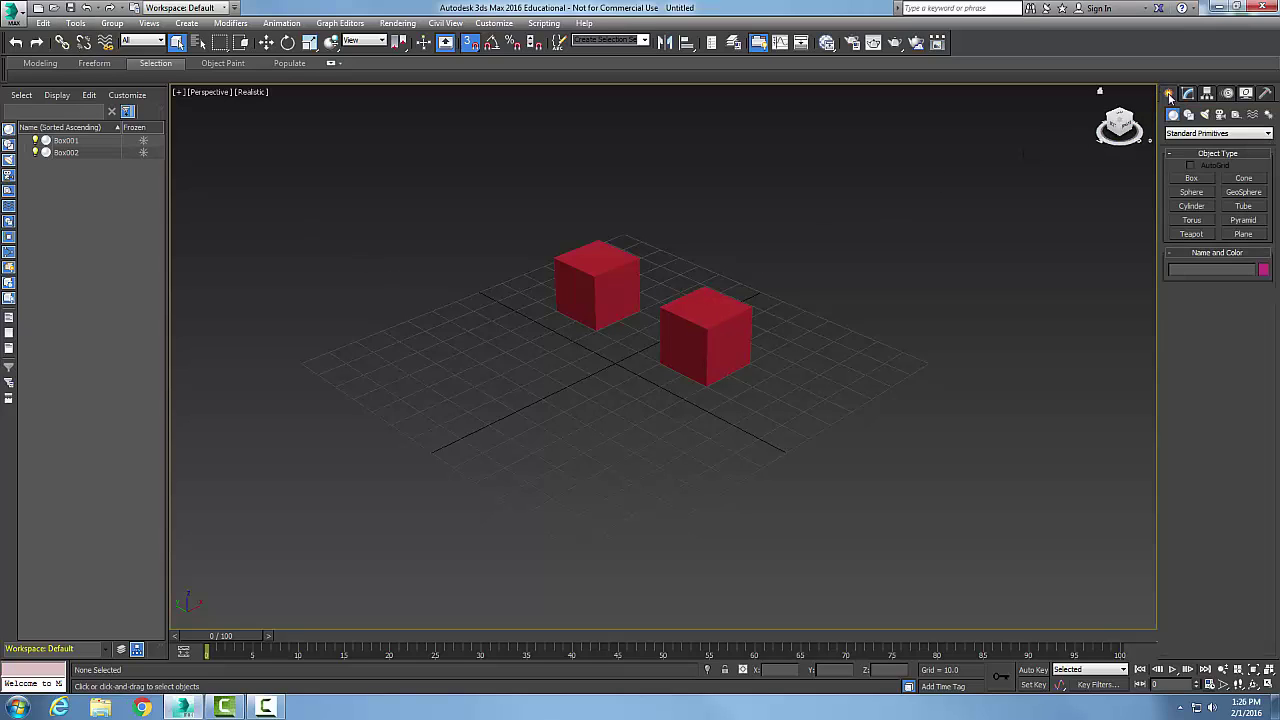
click(1190, 179)
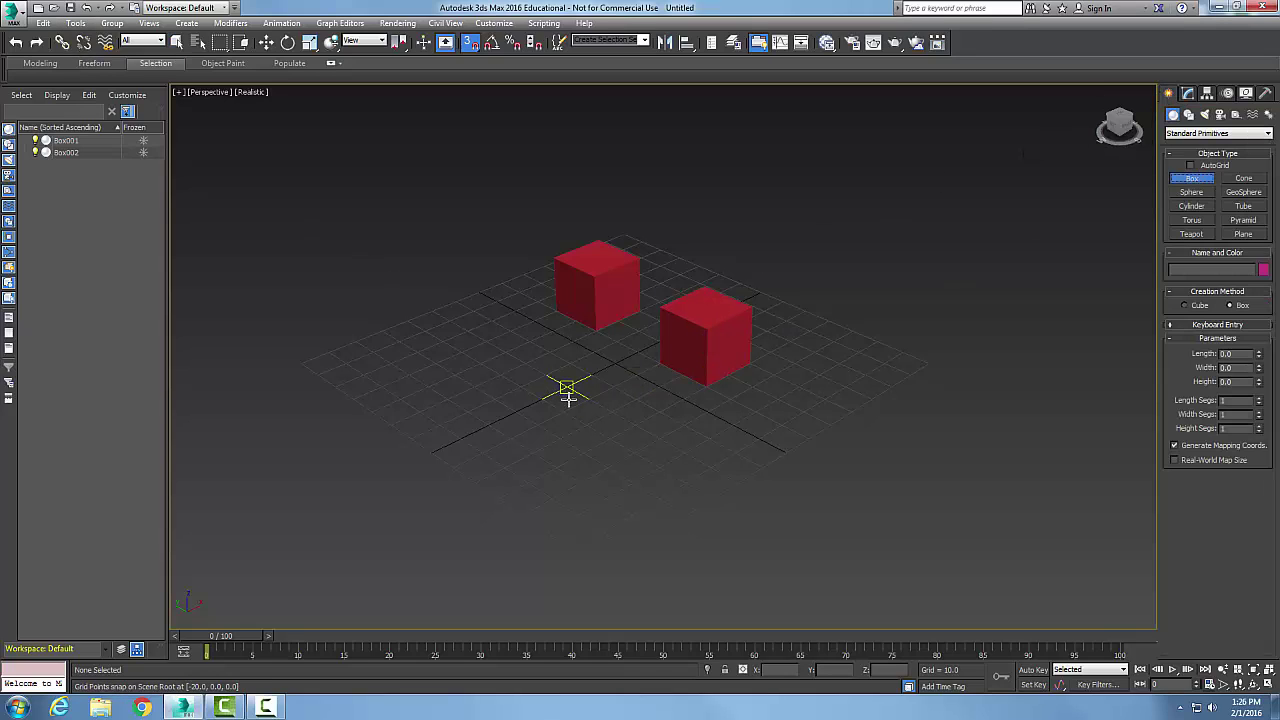
drag(566, 407, 651, 411)
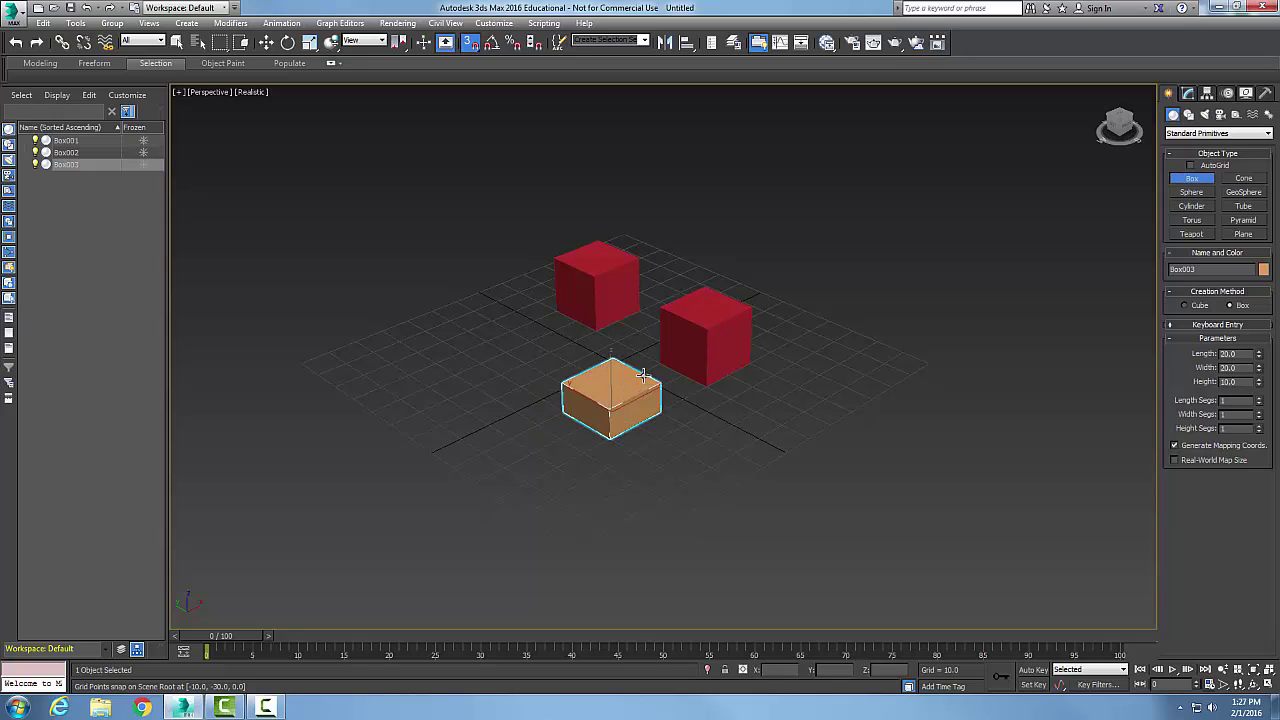
click(629, 345)
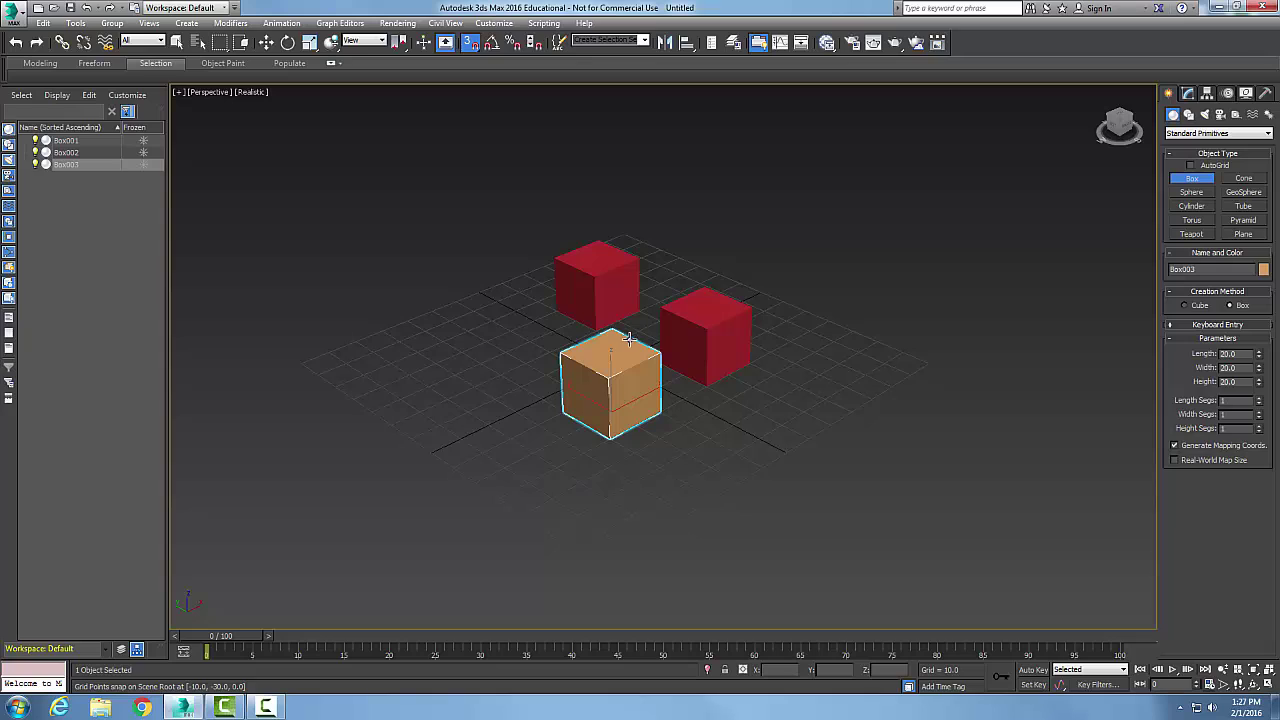
right_click(550, 440)
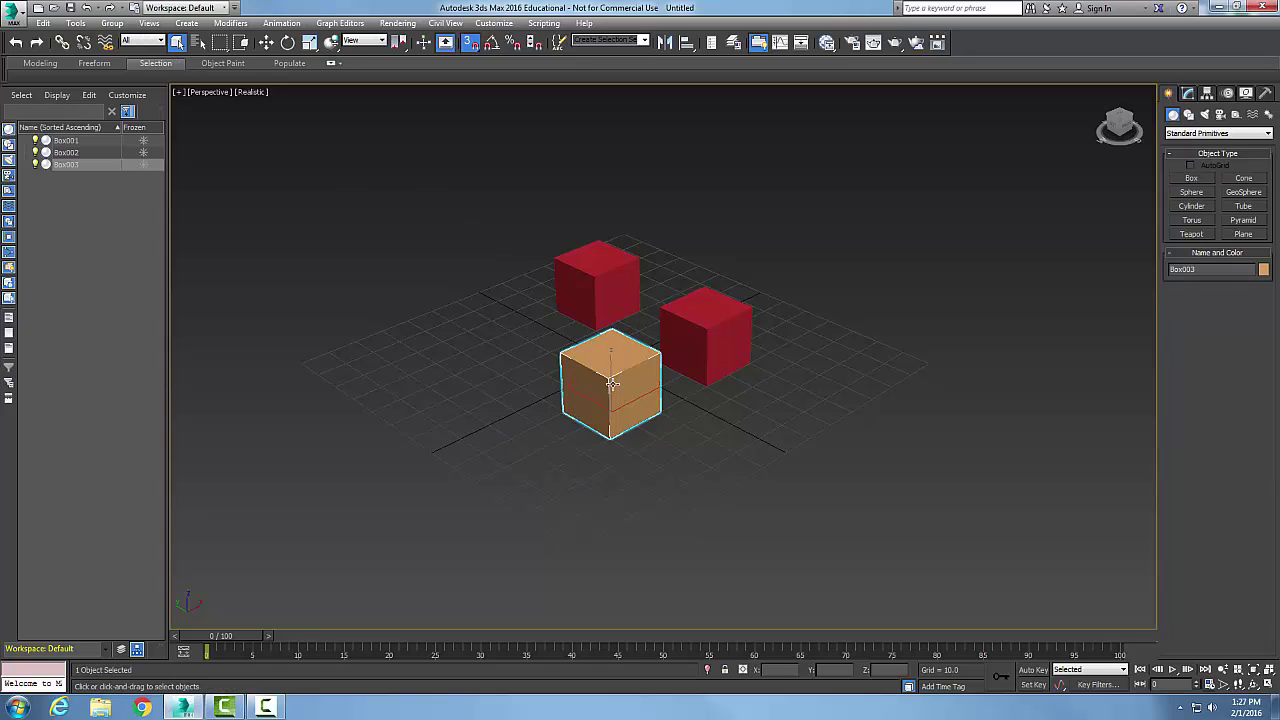
Step: Mirror the orange cube along Y as an Instance with a 50-unit offset
click(70, 24)
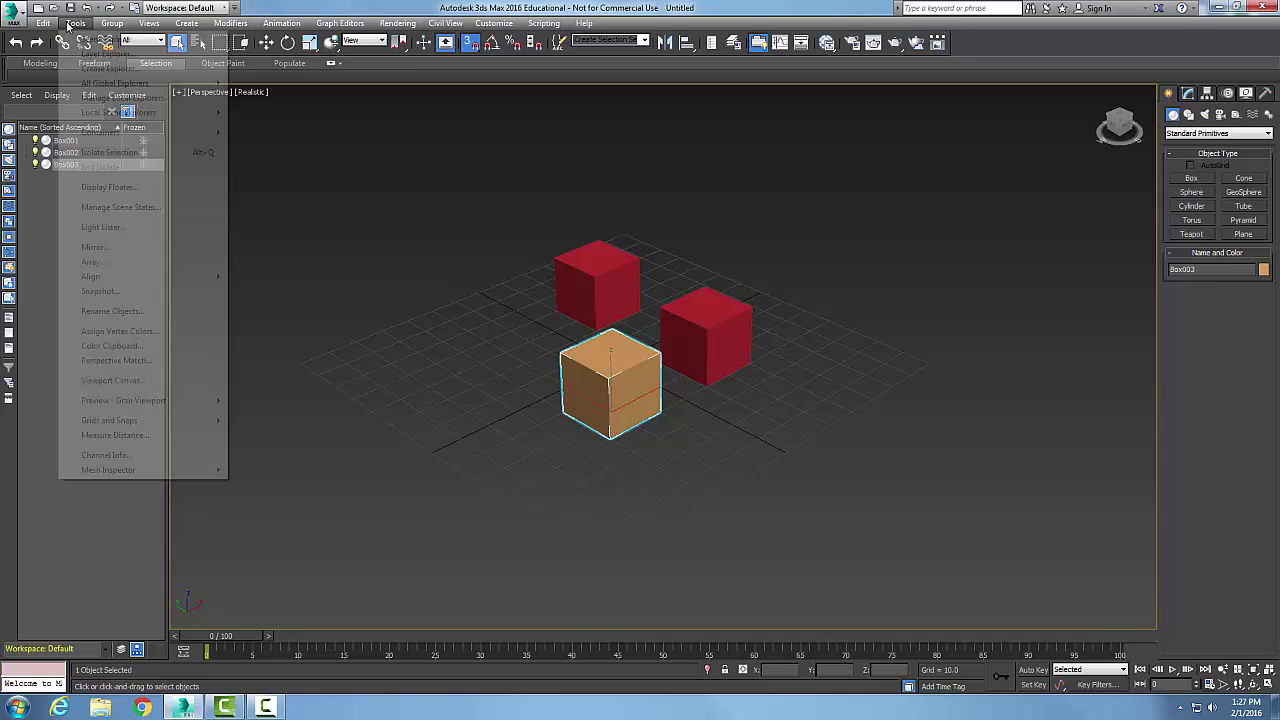
click(114, 246)
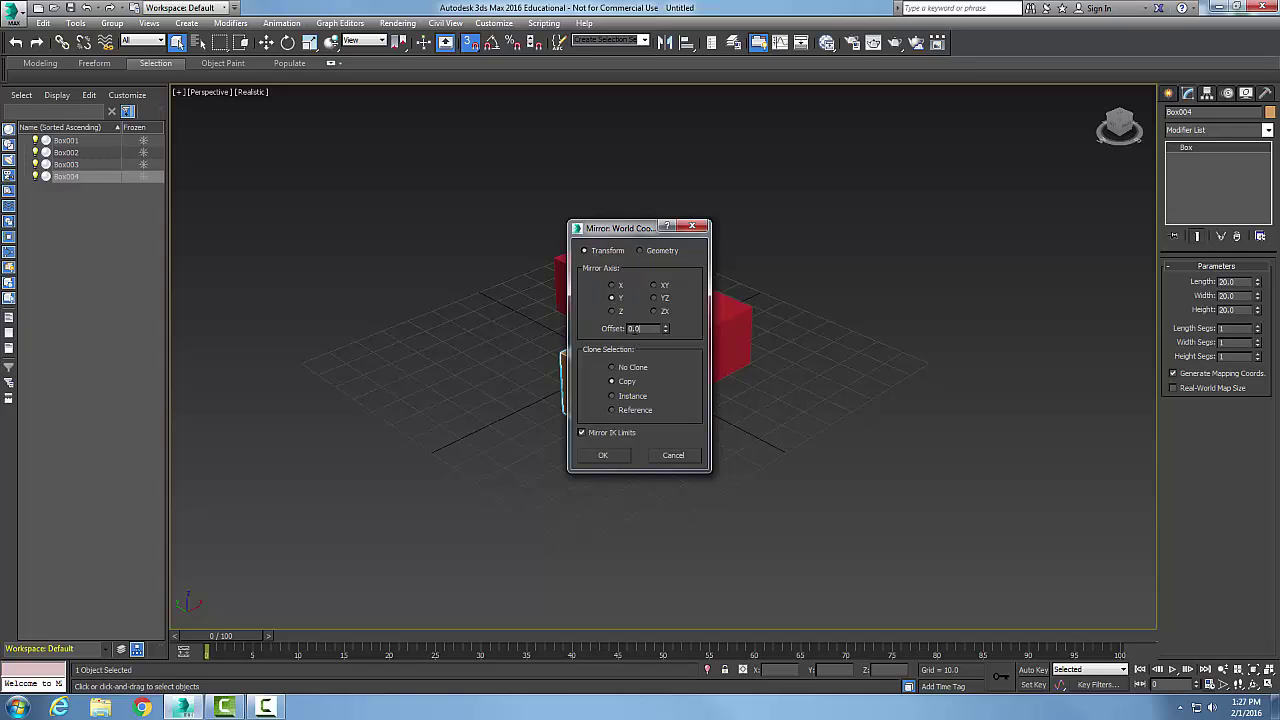
double_click(637, 328)
text(50)
click(613, 397)
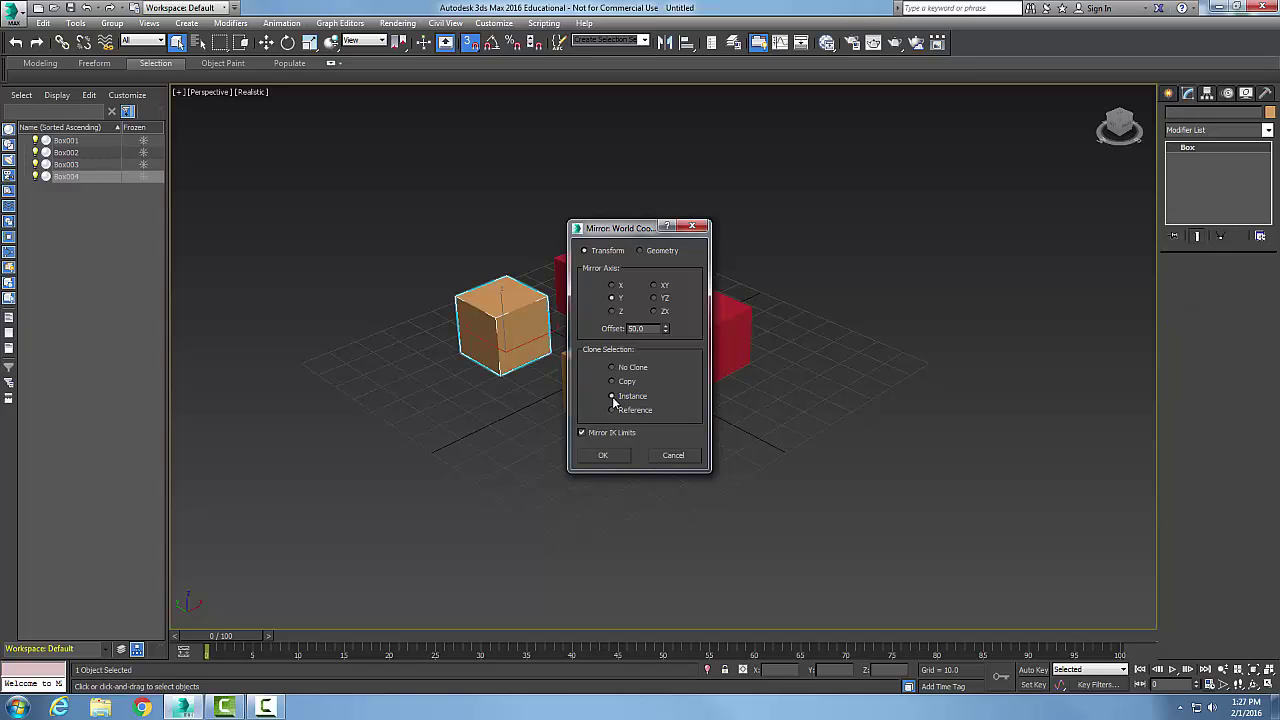
click(605, 455)
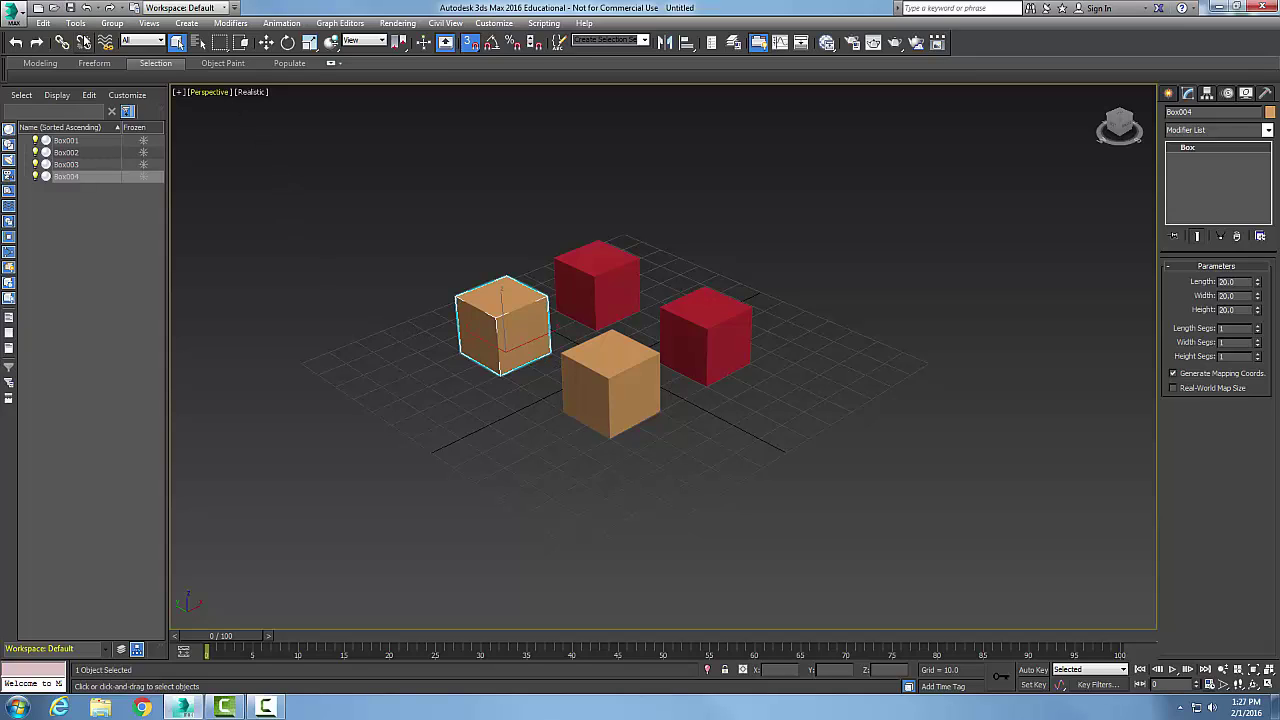
Step: Draw a purple 20-unit cube (Box005) on the grid
click(1168, 93)
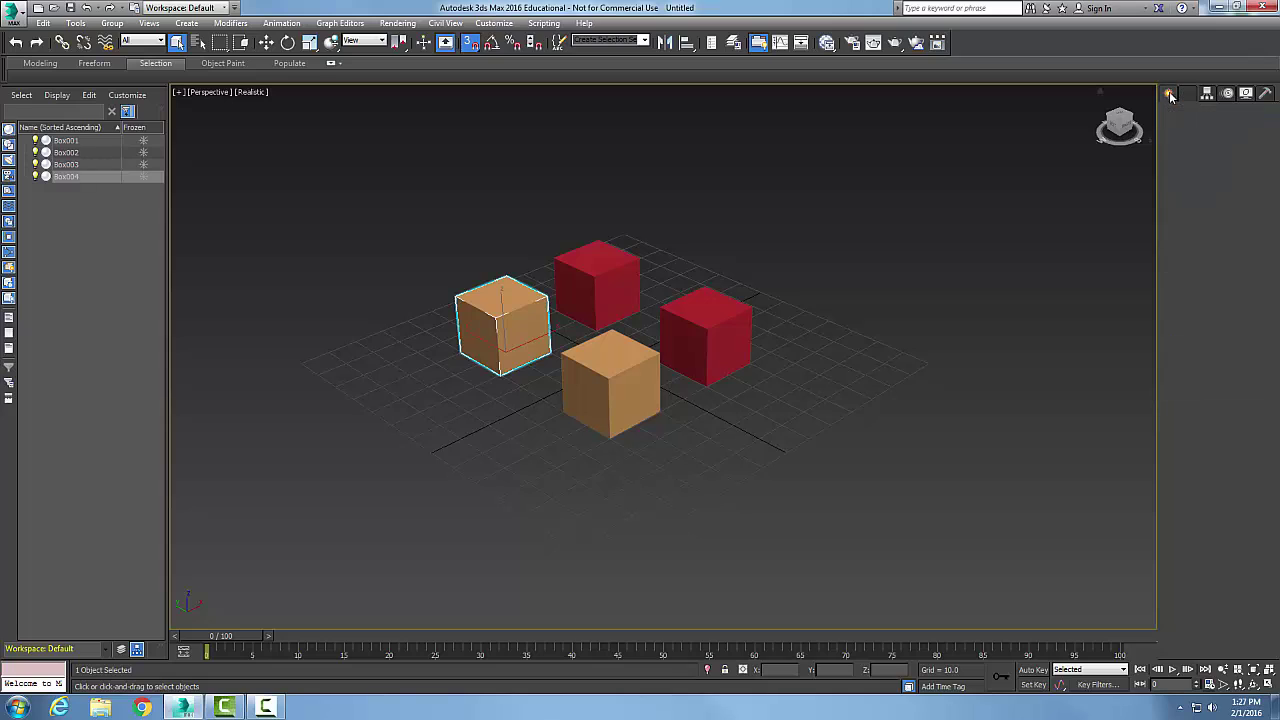
click(1192, 179)
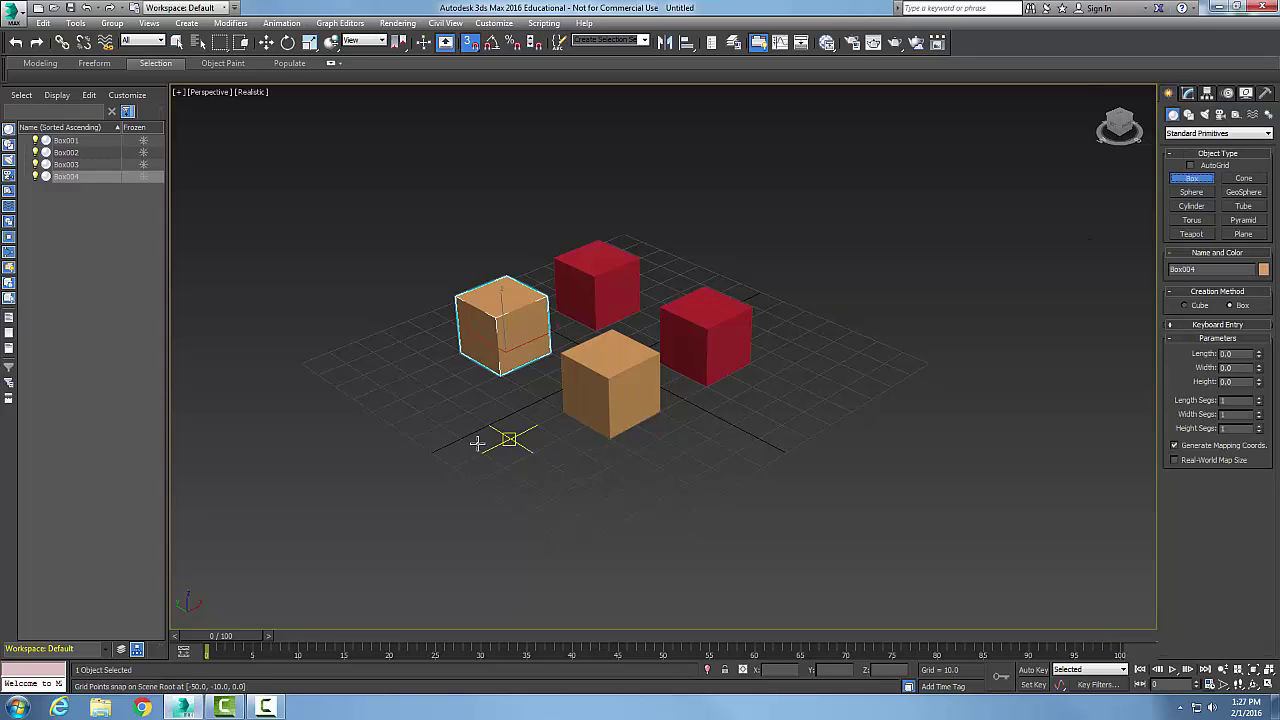
drag(478, 450, 573, 440)
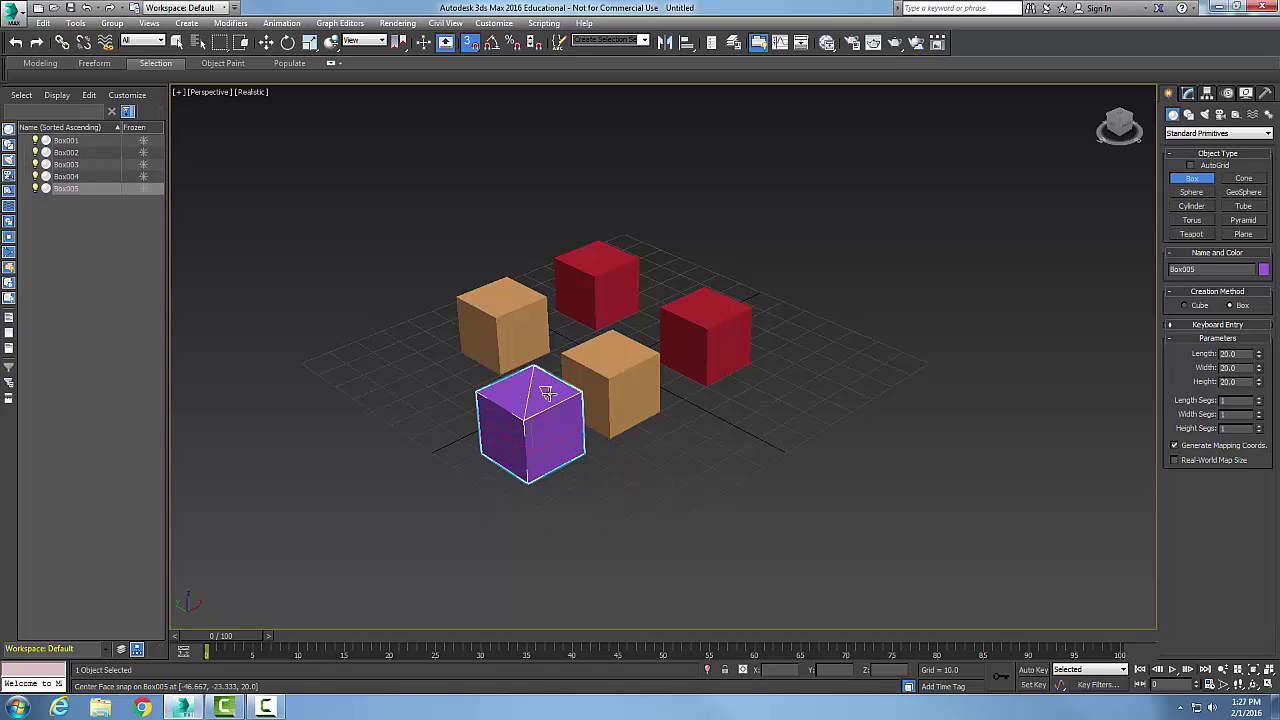
click(669, 481)
right_click(669, 481)
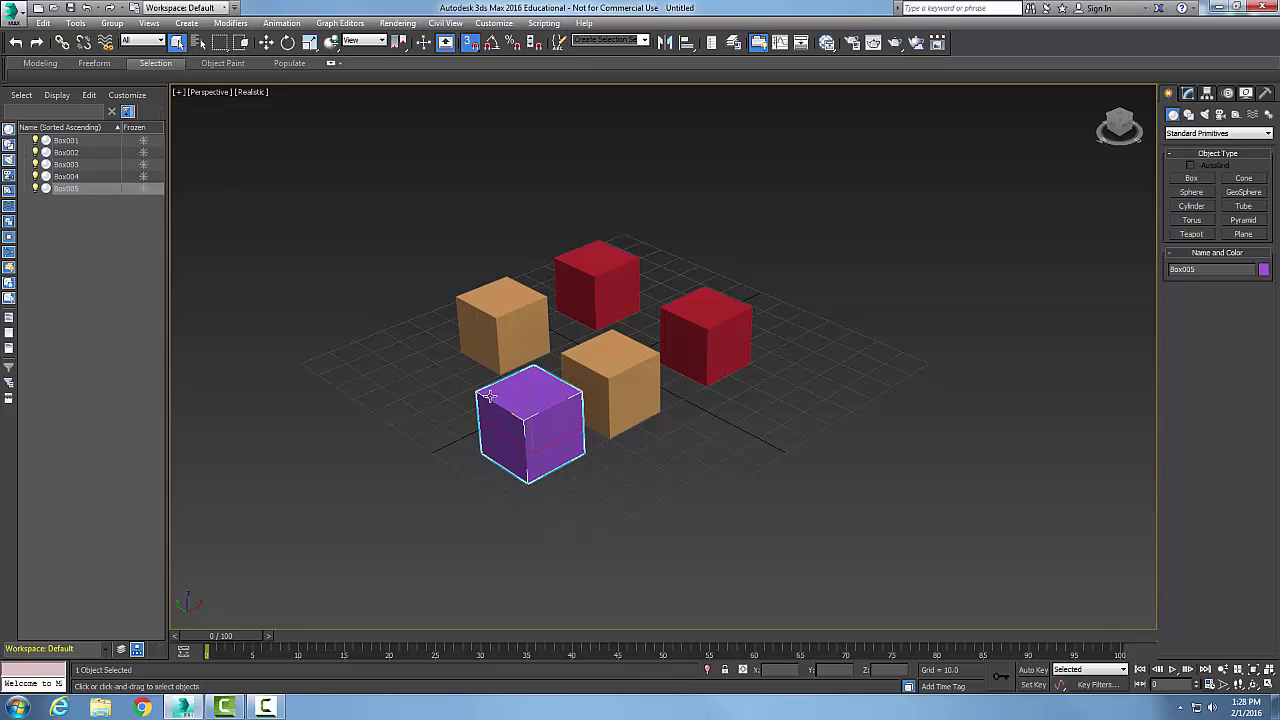
Step: Mirror the purple cube along Y as a Reference with a 50-unit offset, then deselect
click(75, 23)
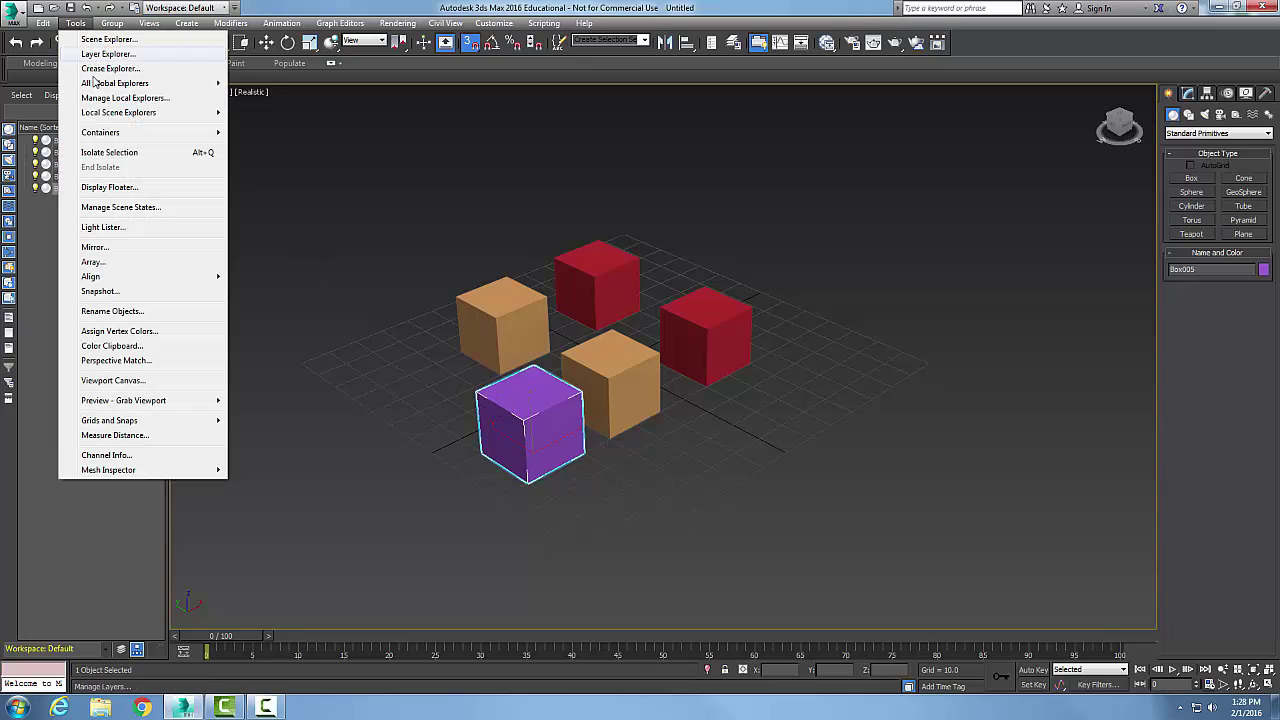
click(124, 250)
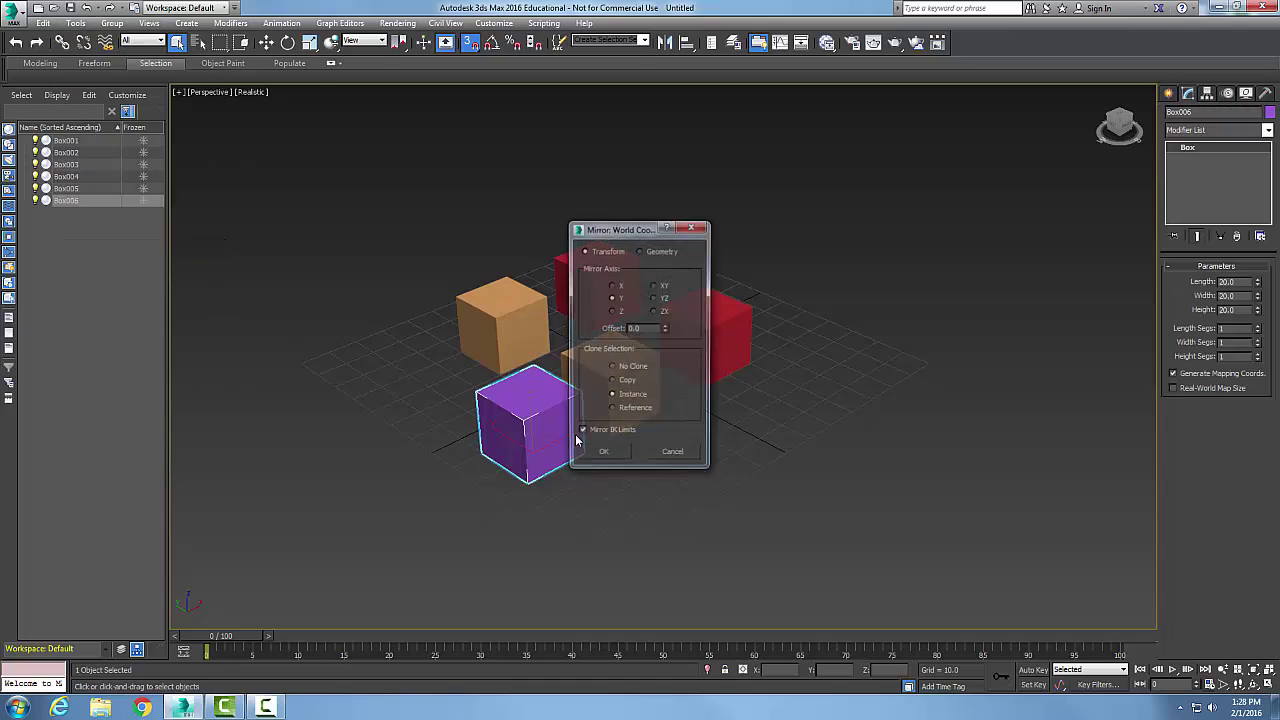
double_click(629, 328)
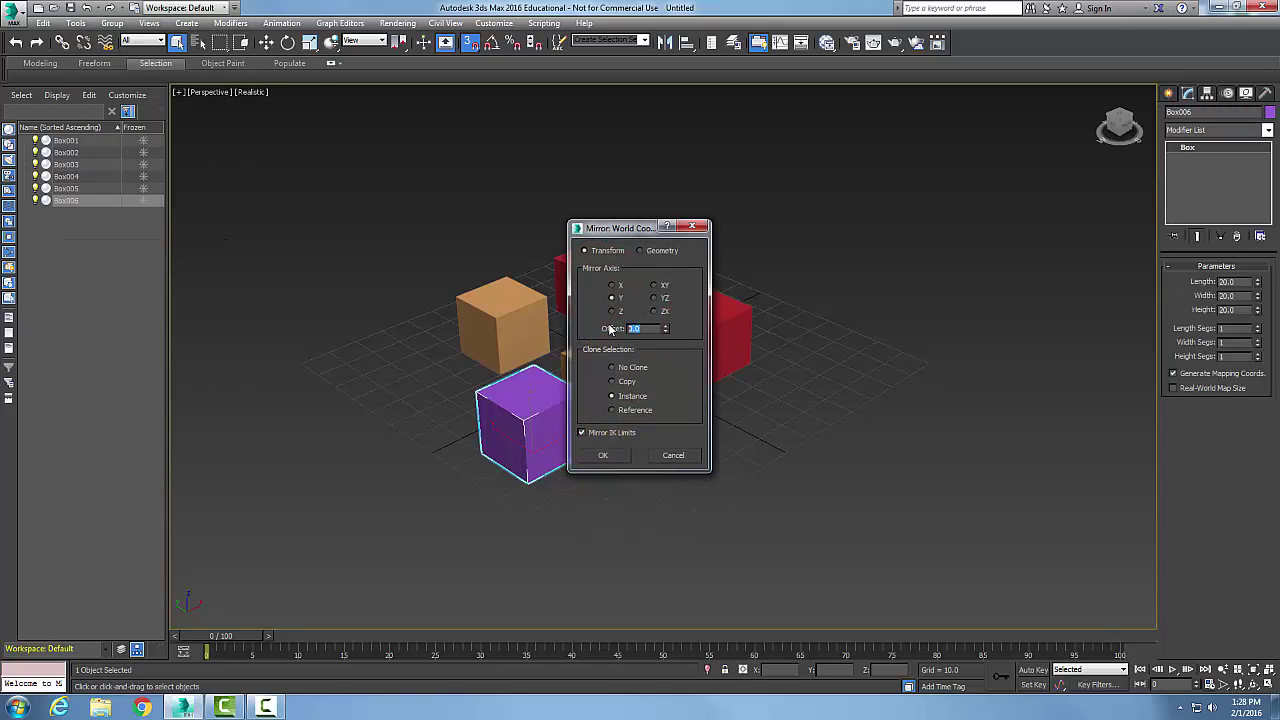
text(50)
click(612, 410)
click(616, 456)
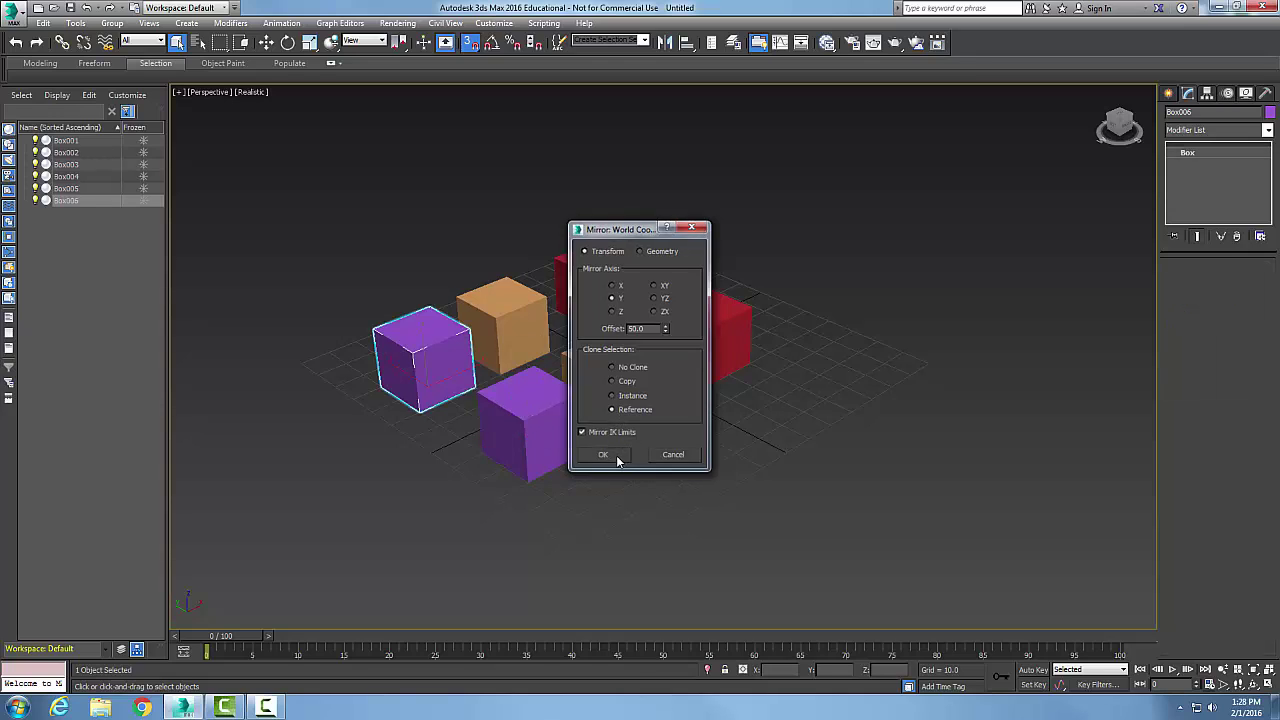
click(582, 498)
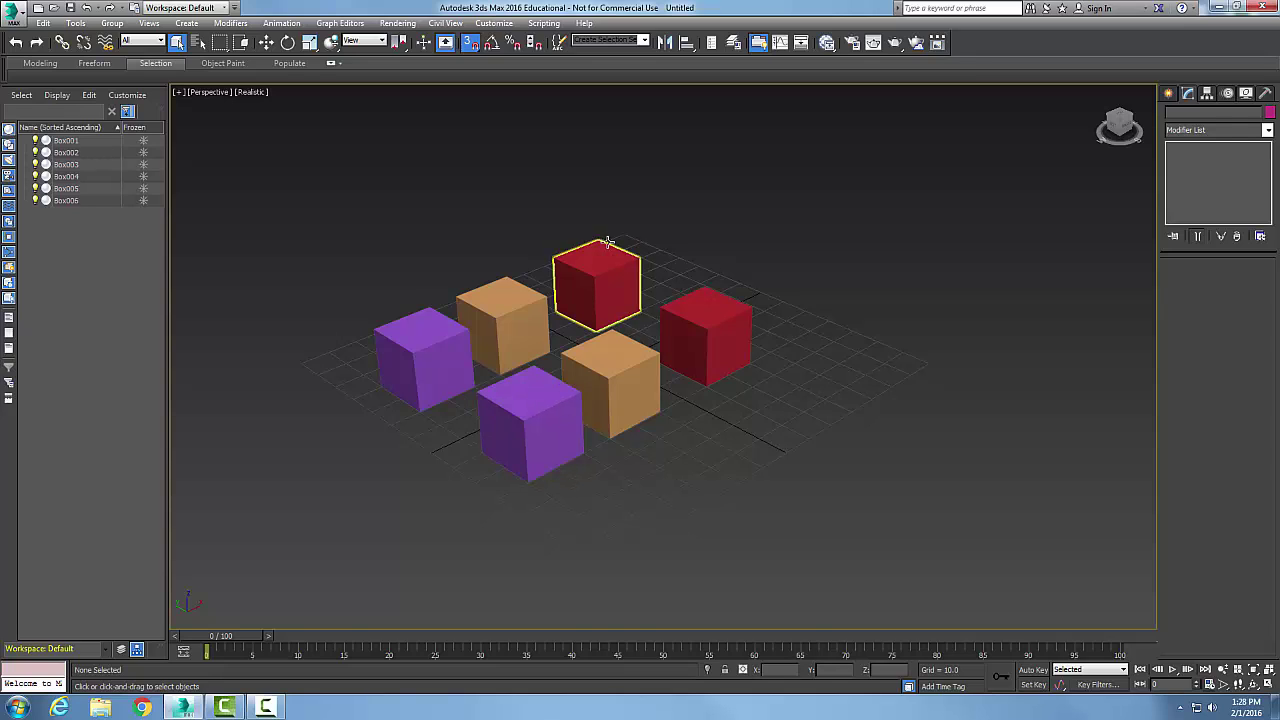
Step: Set the back red cube's height to 10, then deselect it
click(597, 271)
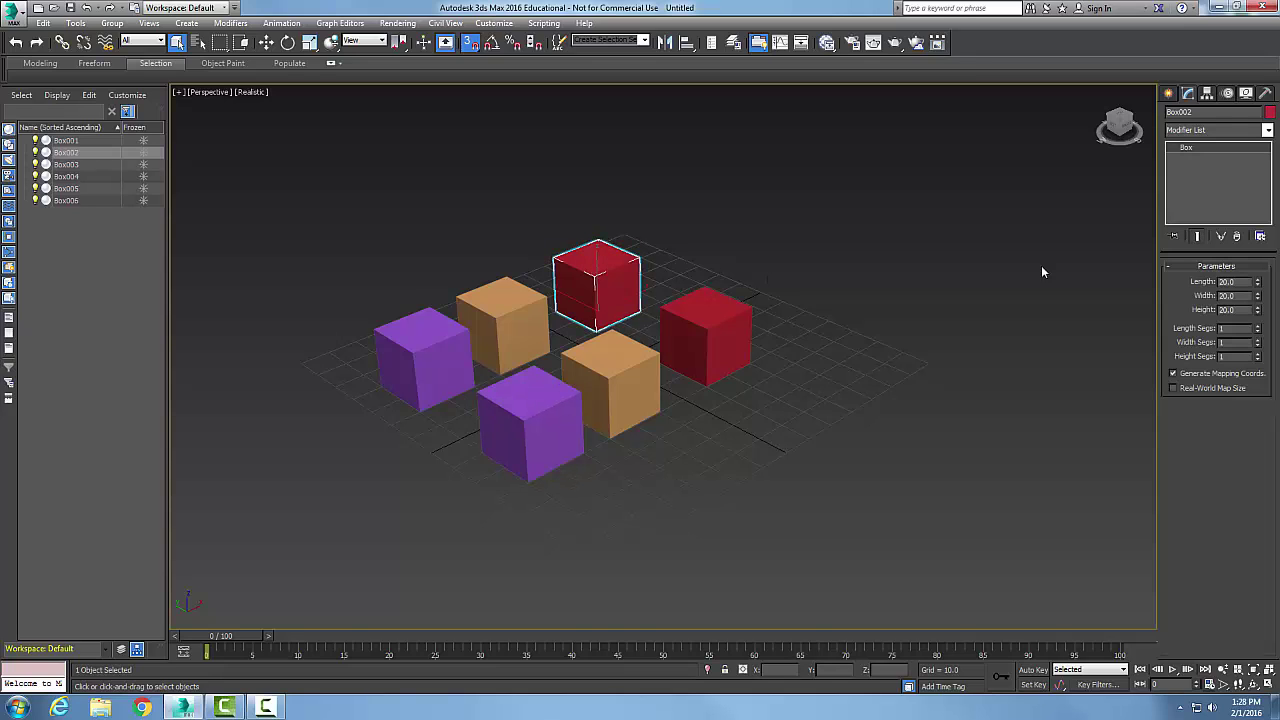
double_click(1228, 309)
text(10)
key(Return)
click(928, 414)
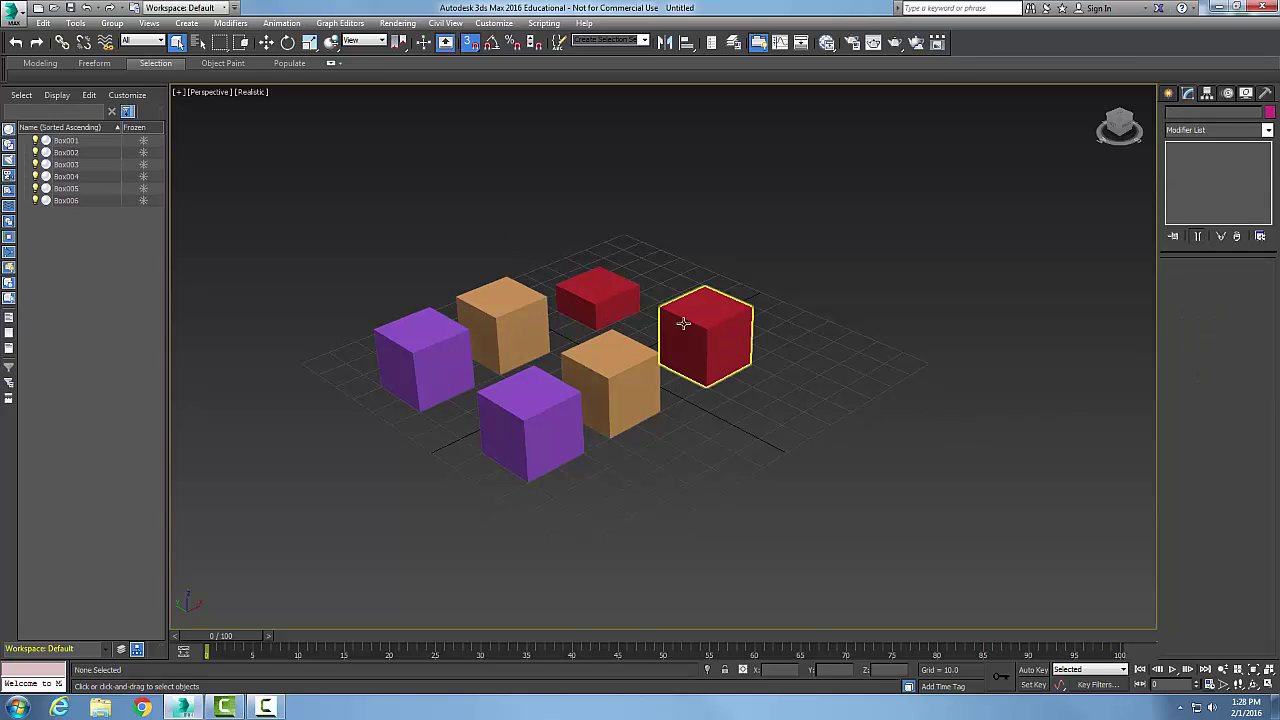
Step: Lower the height of the back-left orange cube, shortening both orange instances
click(510, 312)
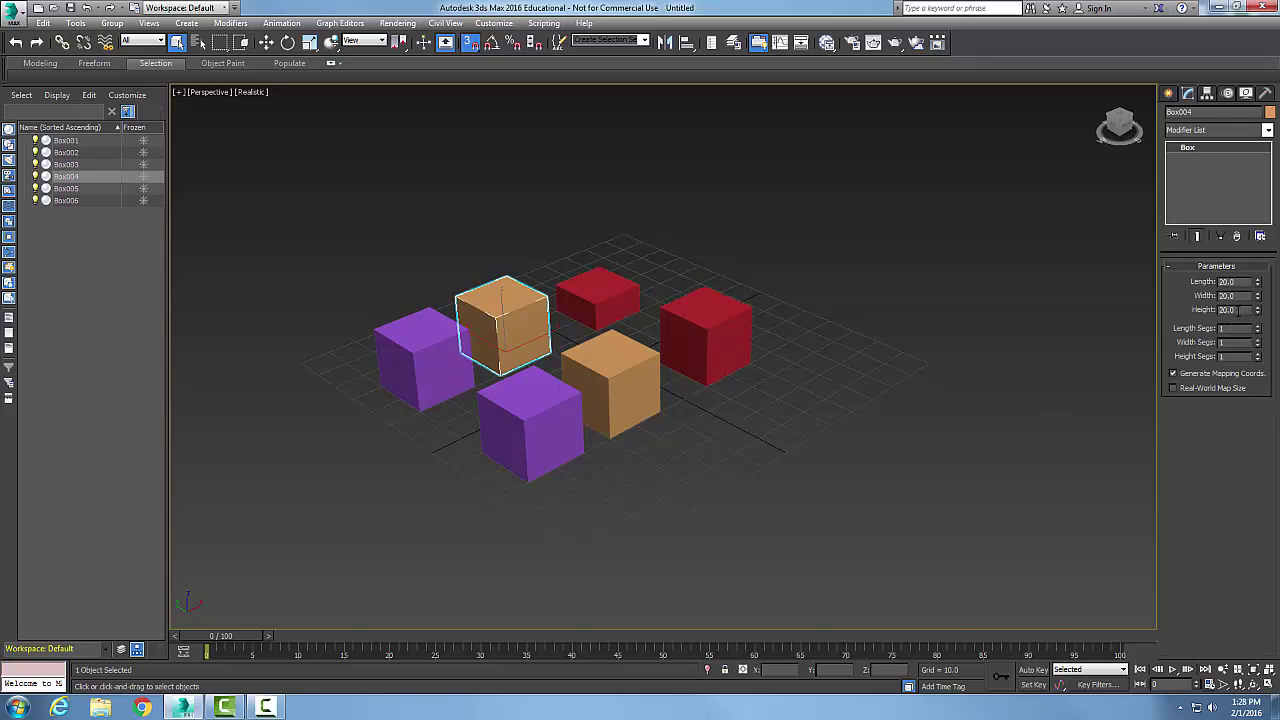
double_click(1228, 310)
text(10)
click(928, 485)
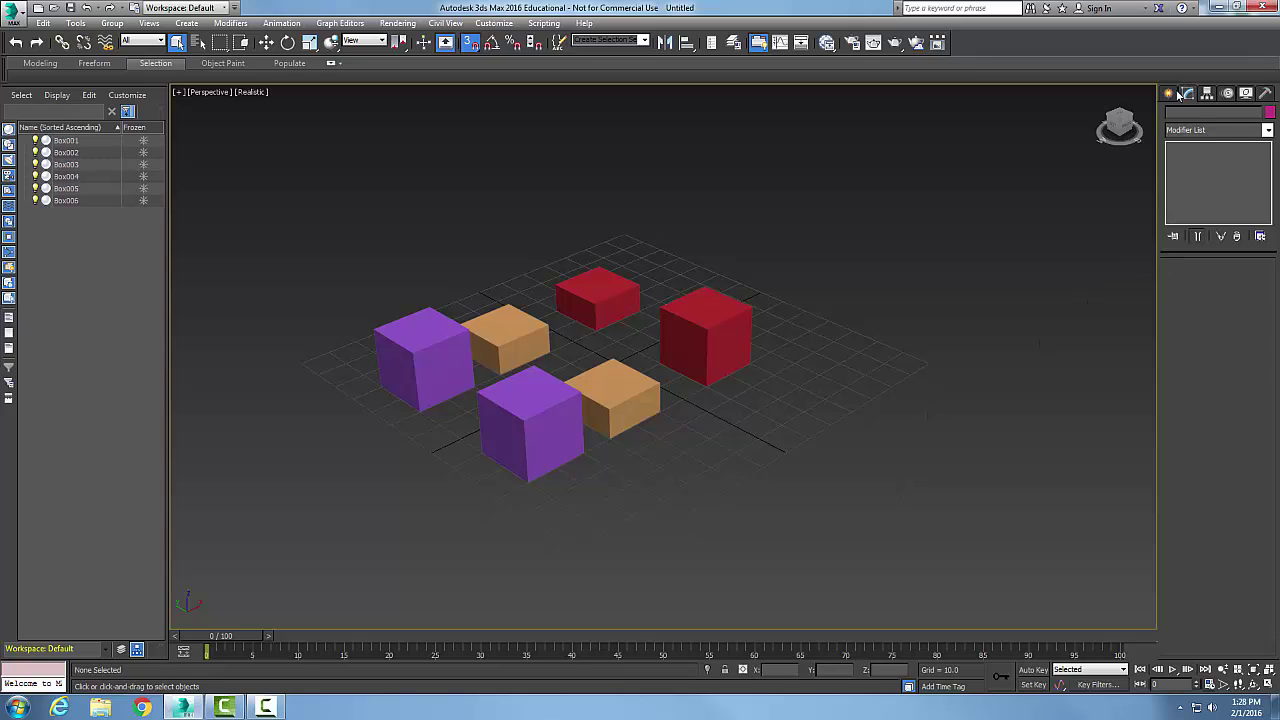
Step: Set the back purple box's height to 10 in the Modify panel's Box parameters
click(428, 348)
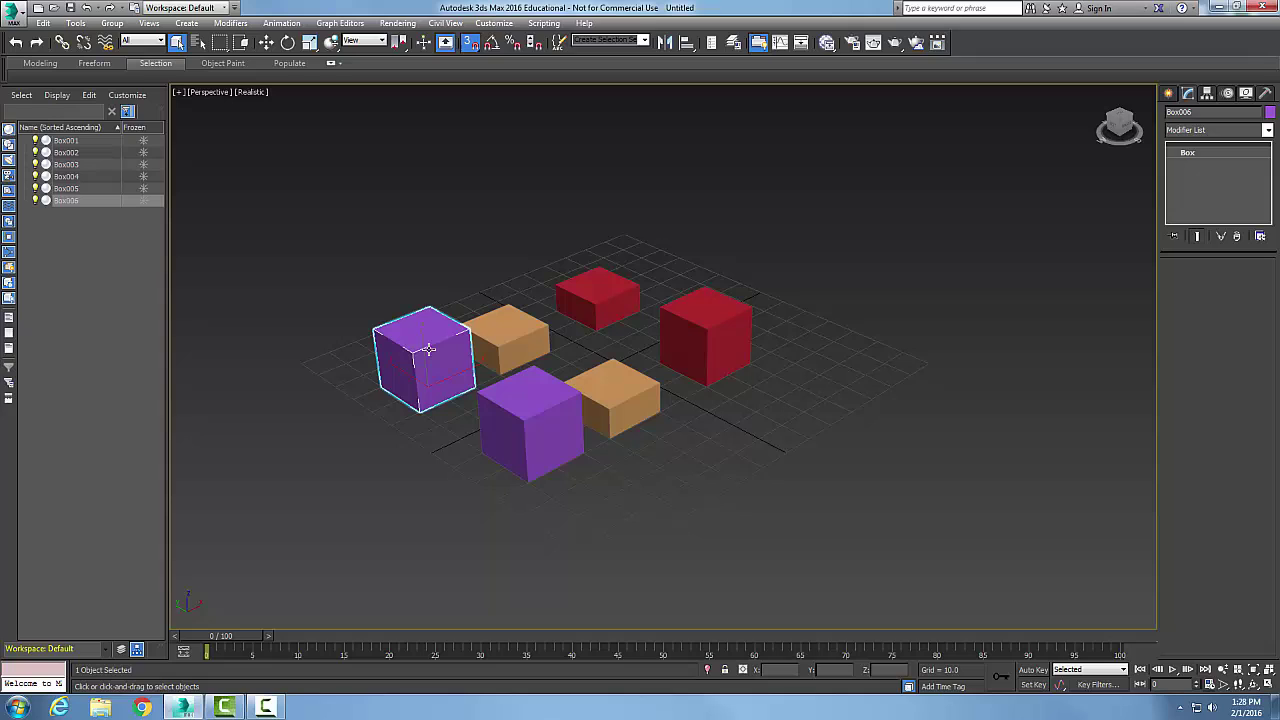
click(1168, 95)
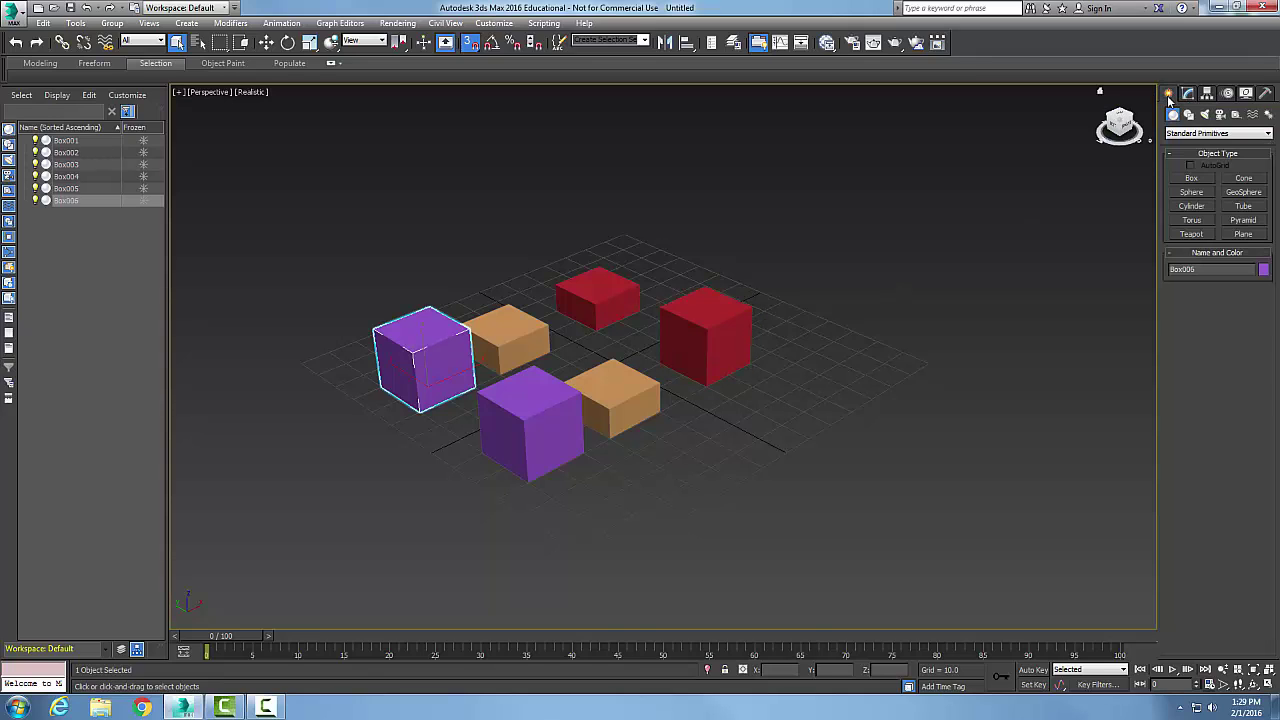
click(1190, 96)
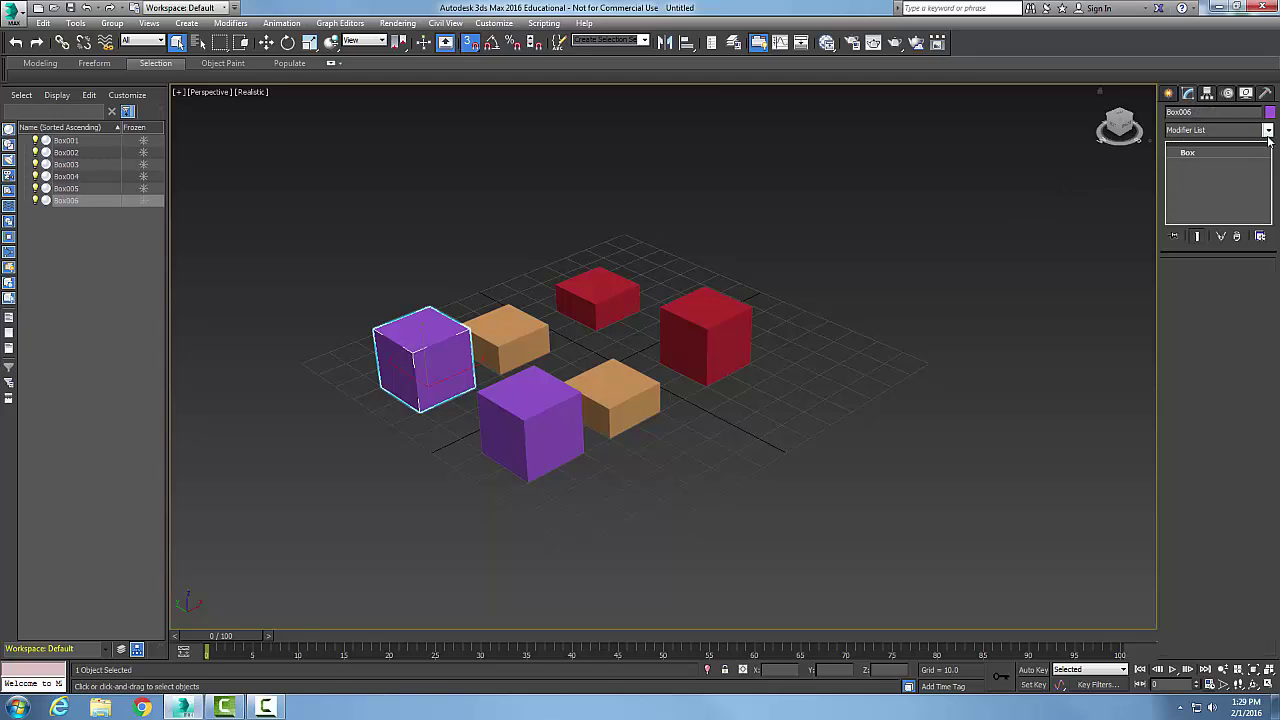
click(1178, 151)
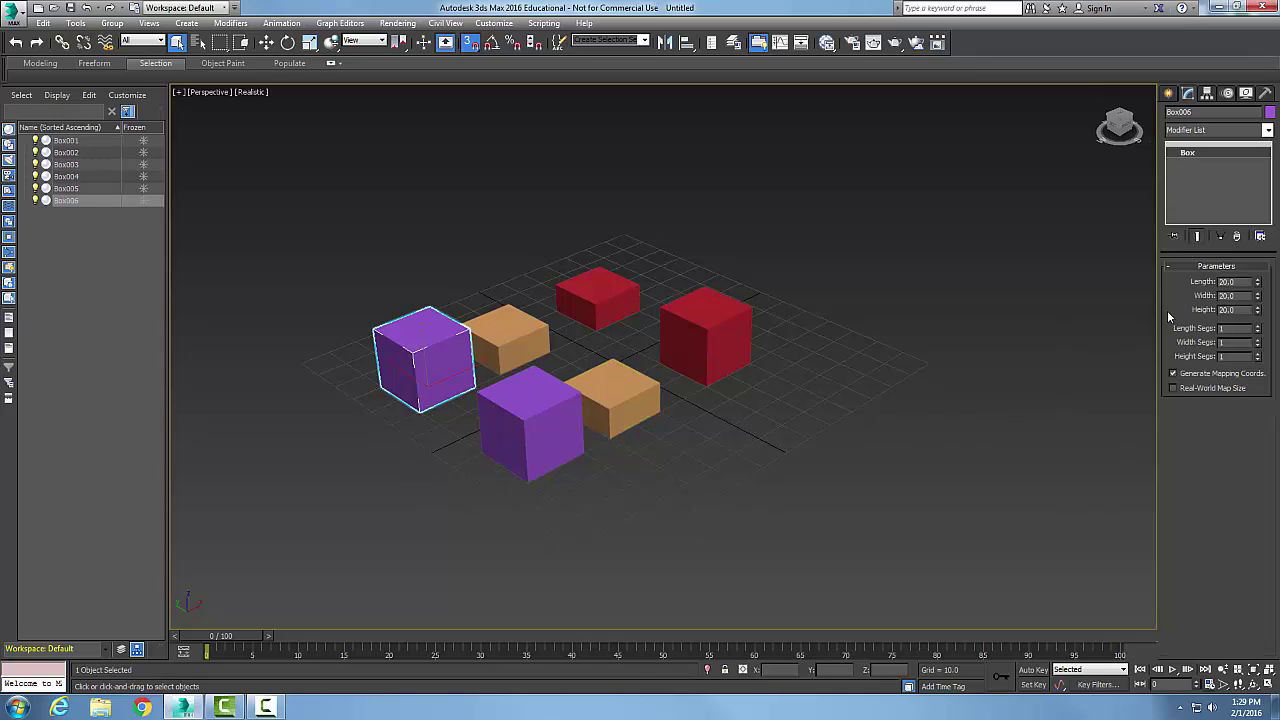
double_click(1236, 309)
text(10)
key(Return)
click(875, 493)
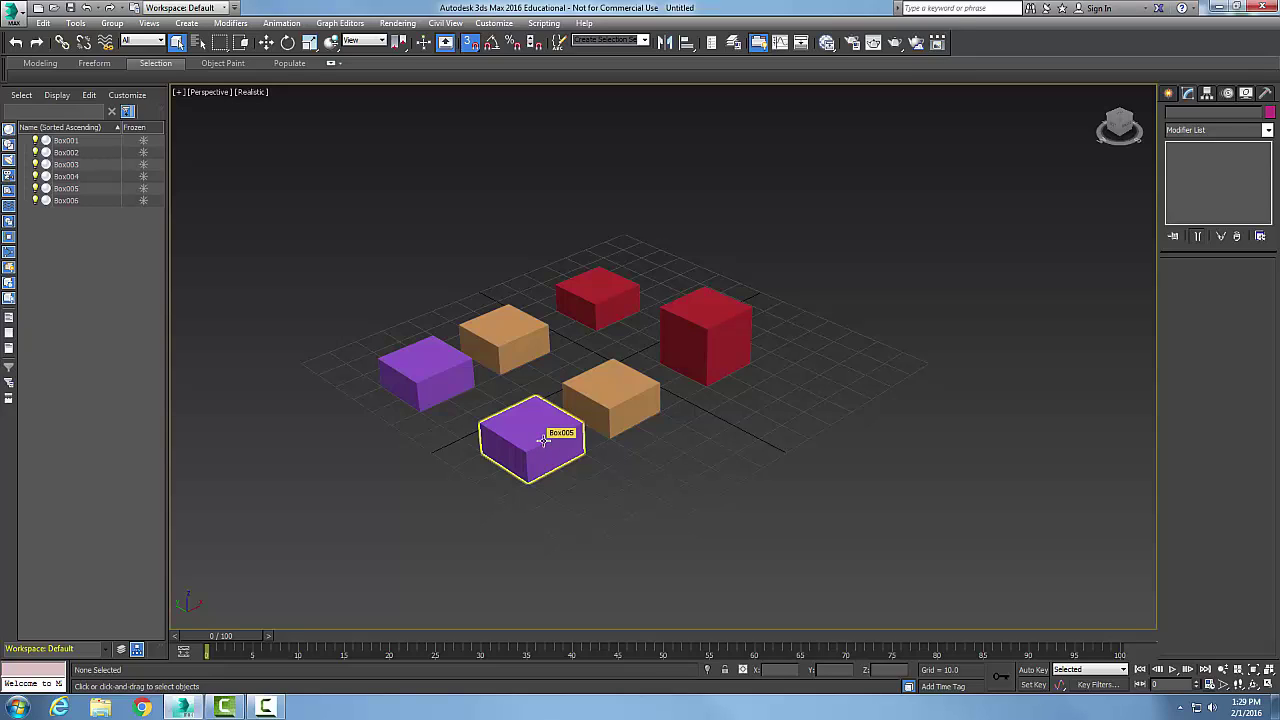
Step: Change the left purple box's height to 20
click(455, 374)
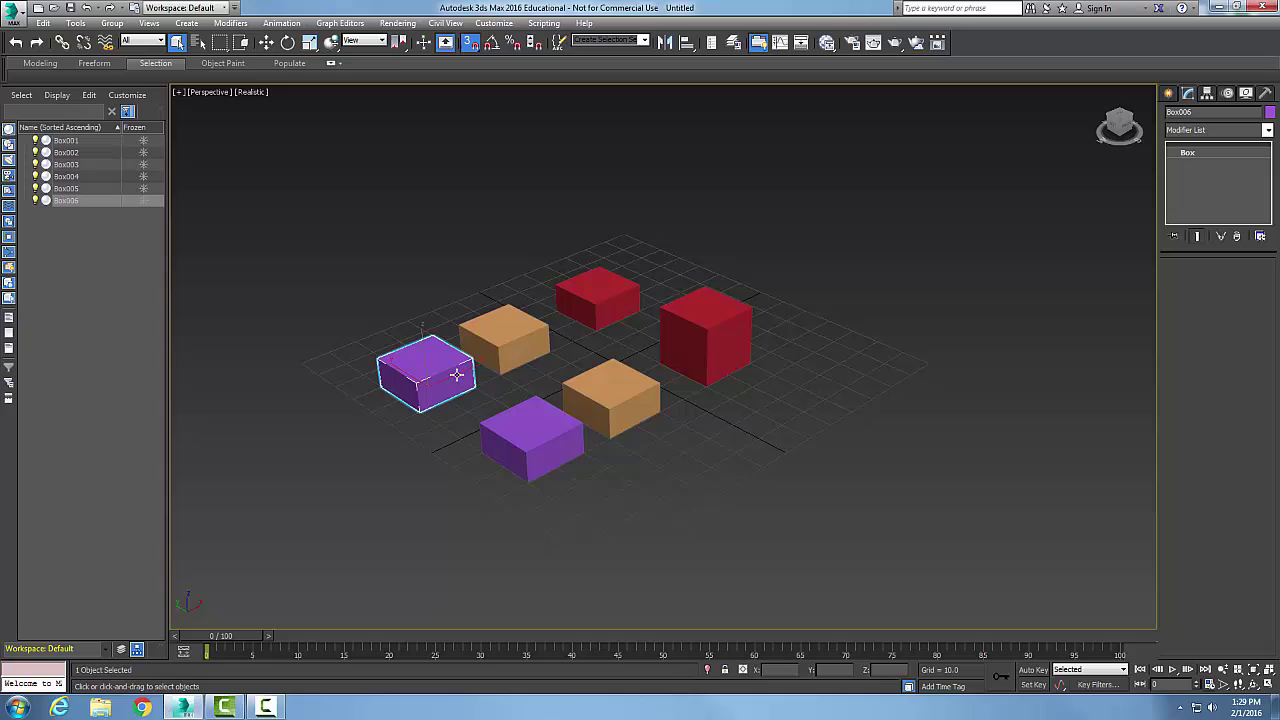
click(1197, 155)
double_click(1232, 310)
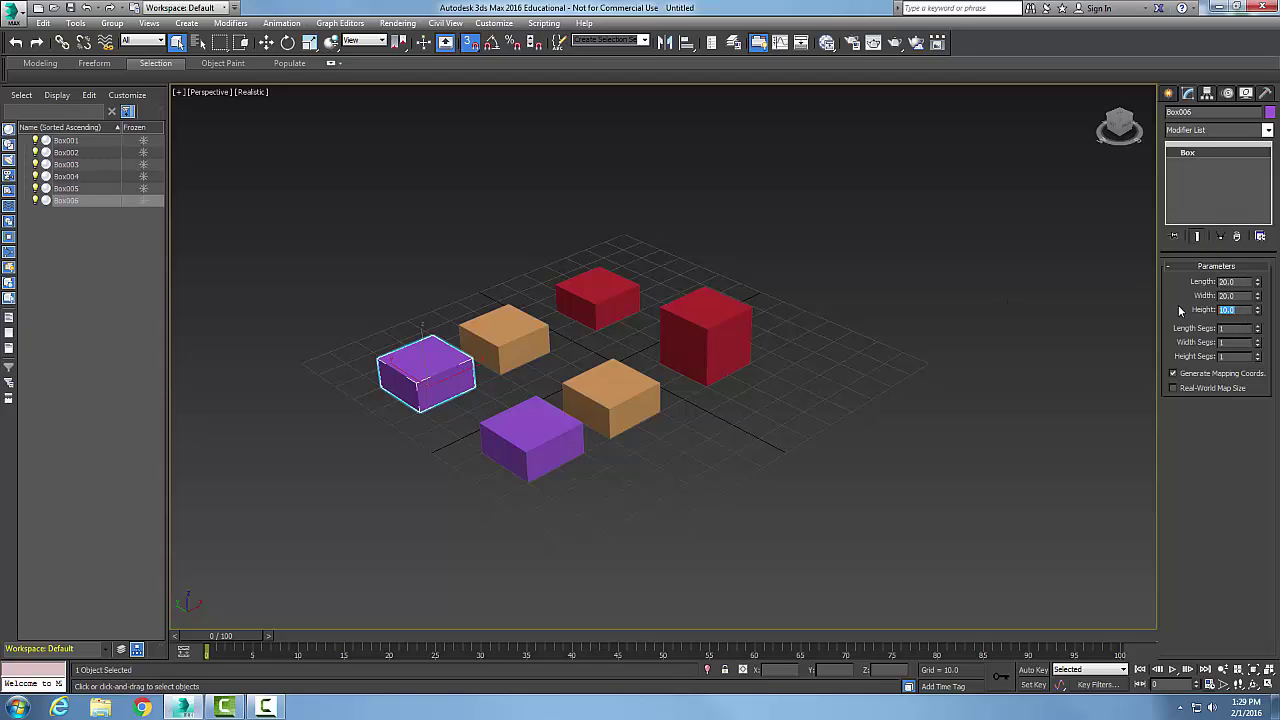
text(20)
key(Return)
click(880, 485)
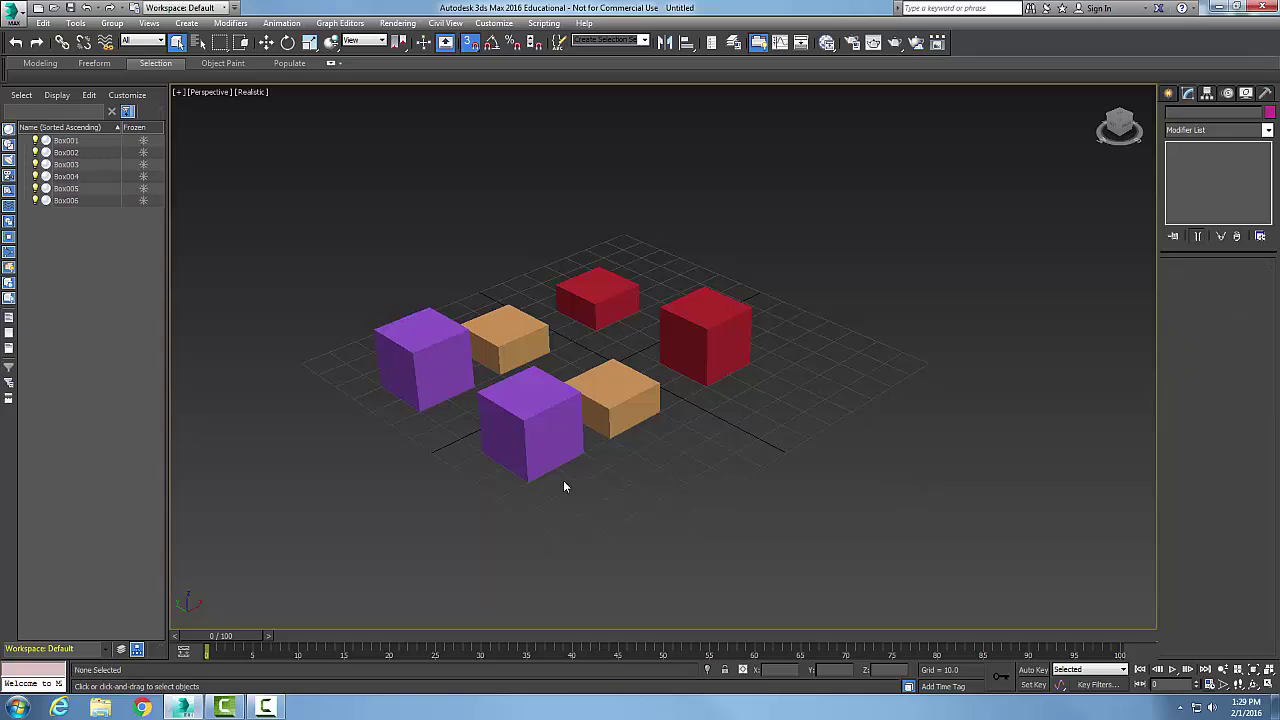
Step: Set the front purple box's height back to 10 and deselect all
click(549, 428)
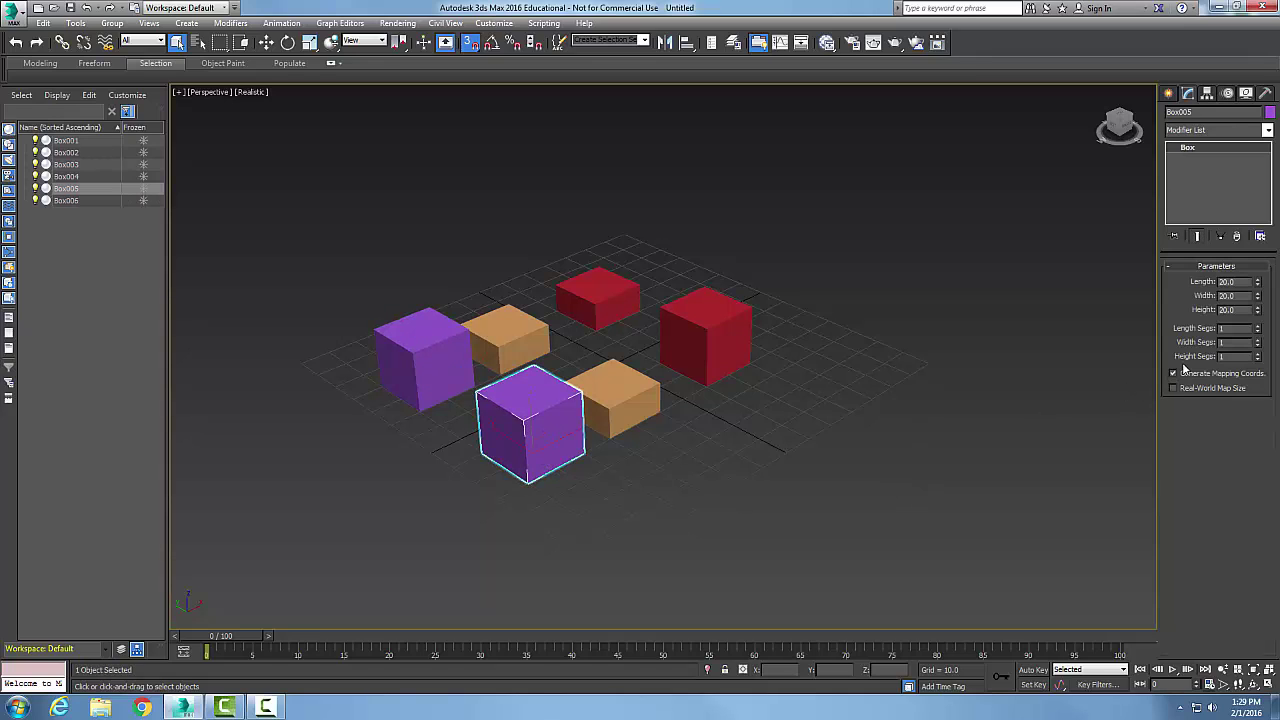
click(1240, 310)
key(BackSpace)
key(BackSpace)
key(BackSpace)
key(BackSpace)
text(10)
key(Return)
click(1057, 467)
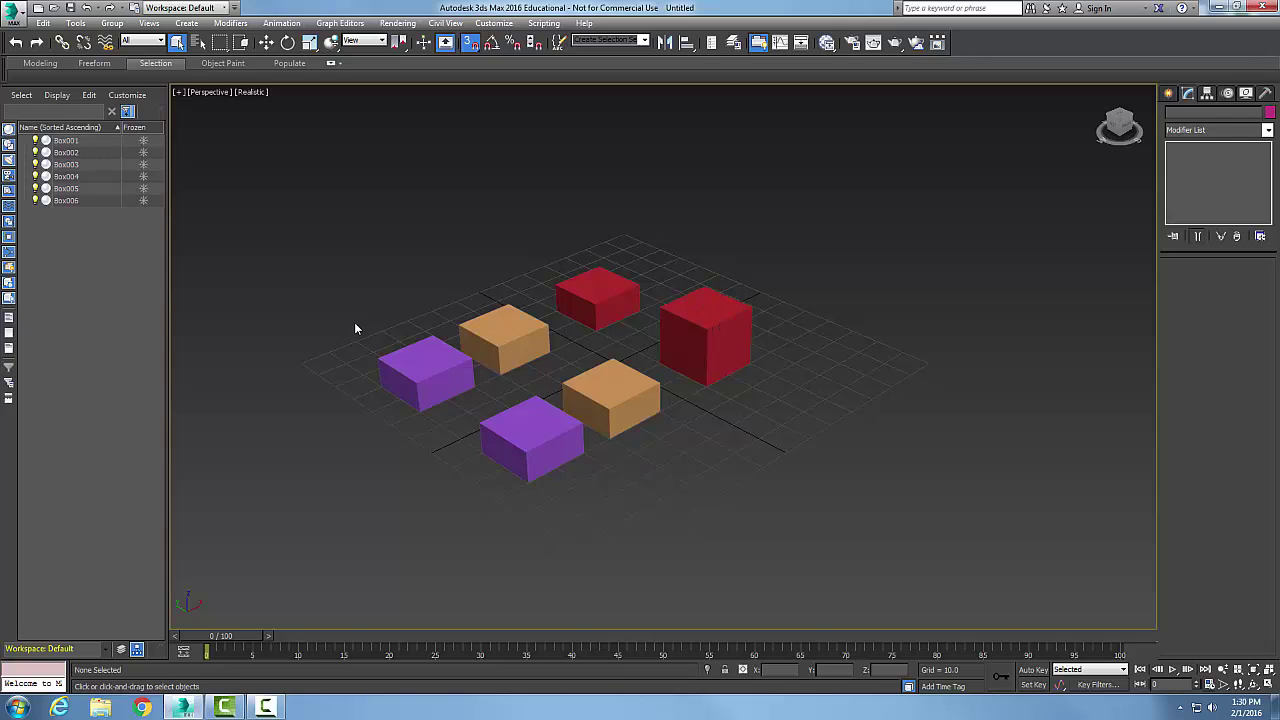
Step: Mirror the right red cube across X as an independent Copy with a 50-unit offset
click(707, 330)
click(75, 23)
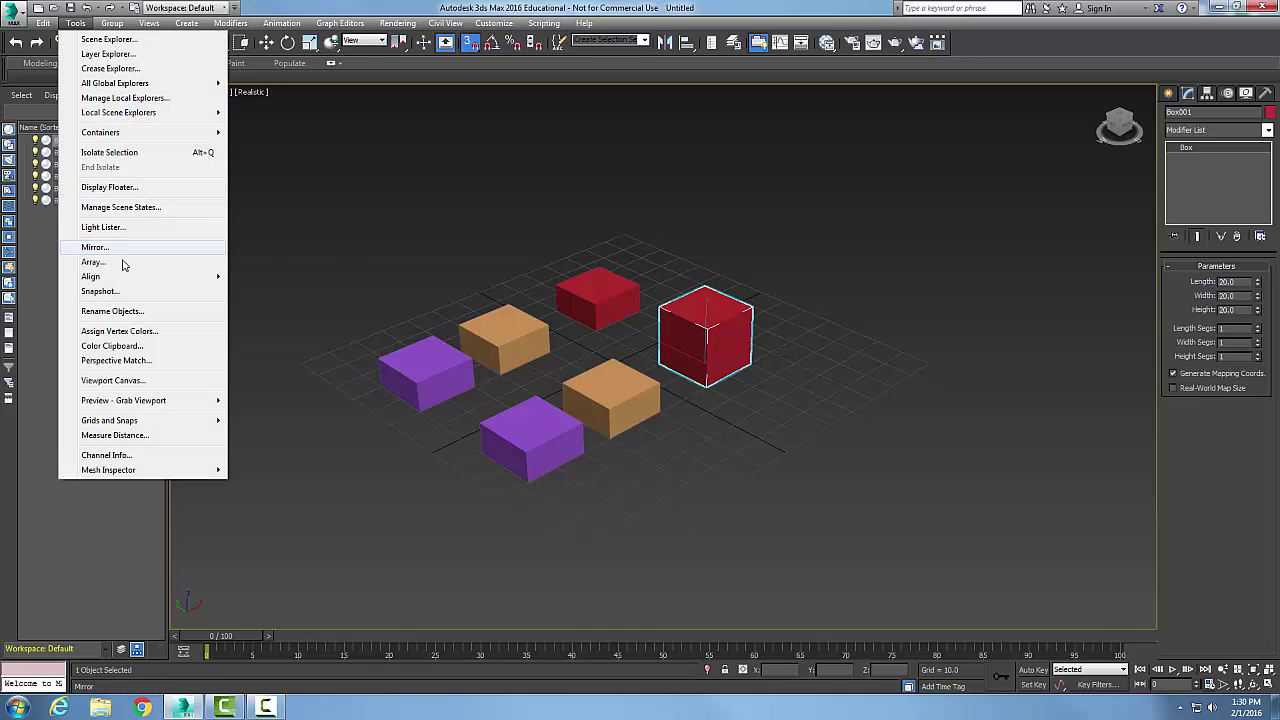
click(96, 248)
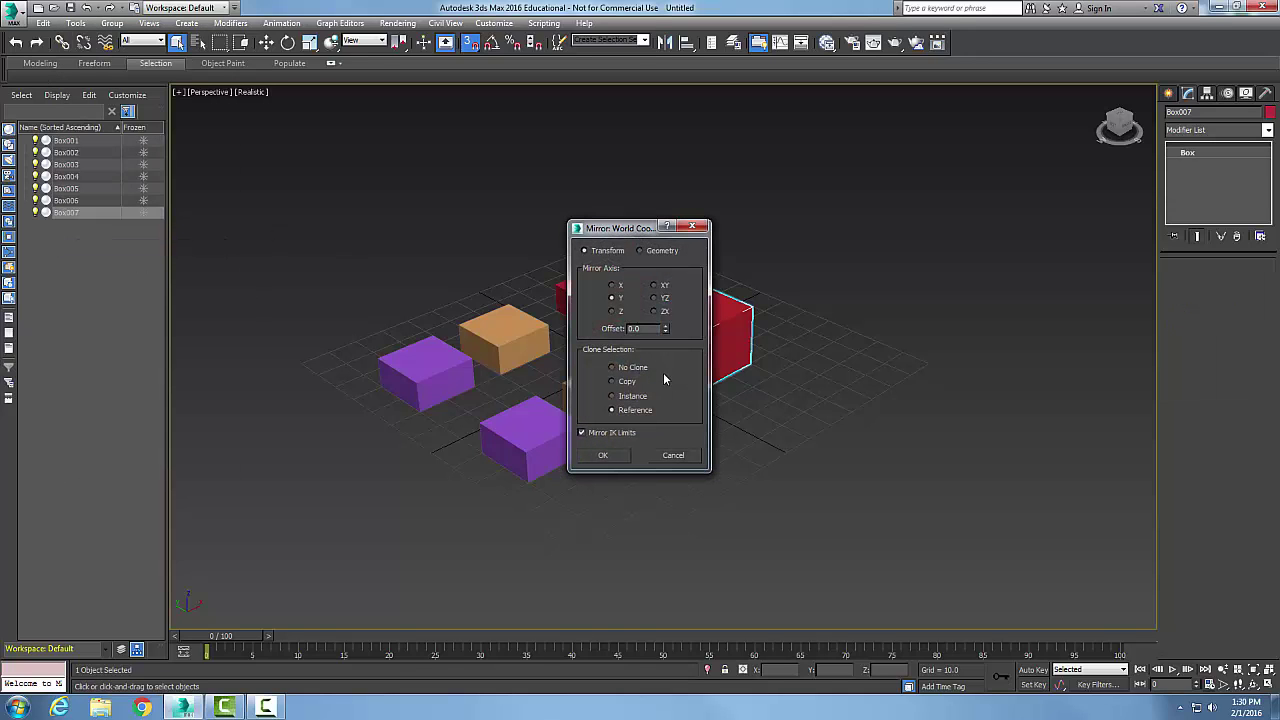
click(622, 382)
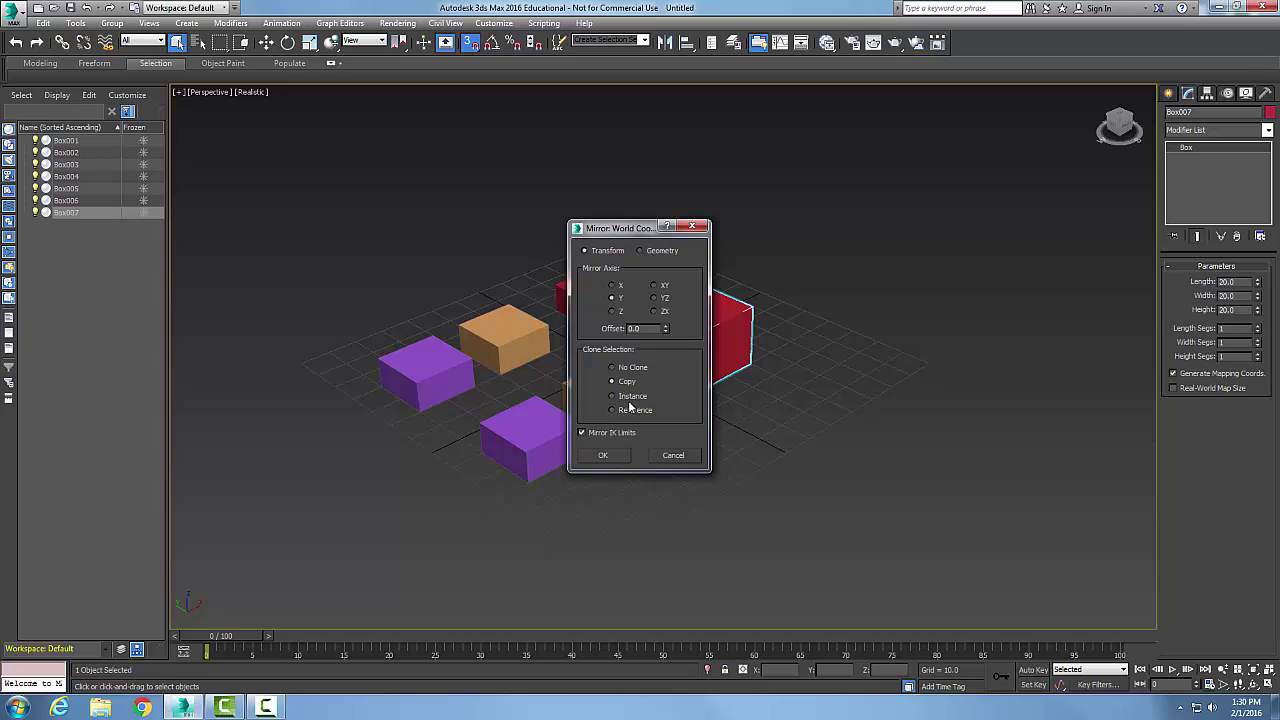
click(612, 397)
click(617, 384)
click(613, 287)
key(Tab)
text(5)
click(612, 457)
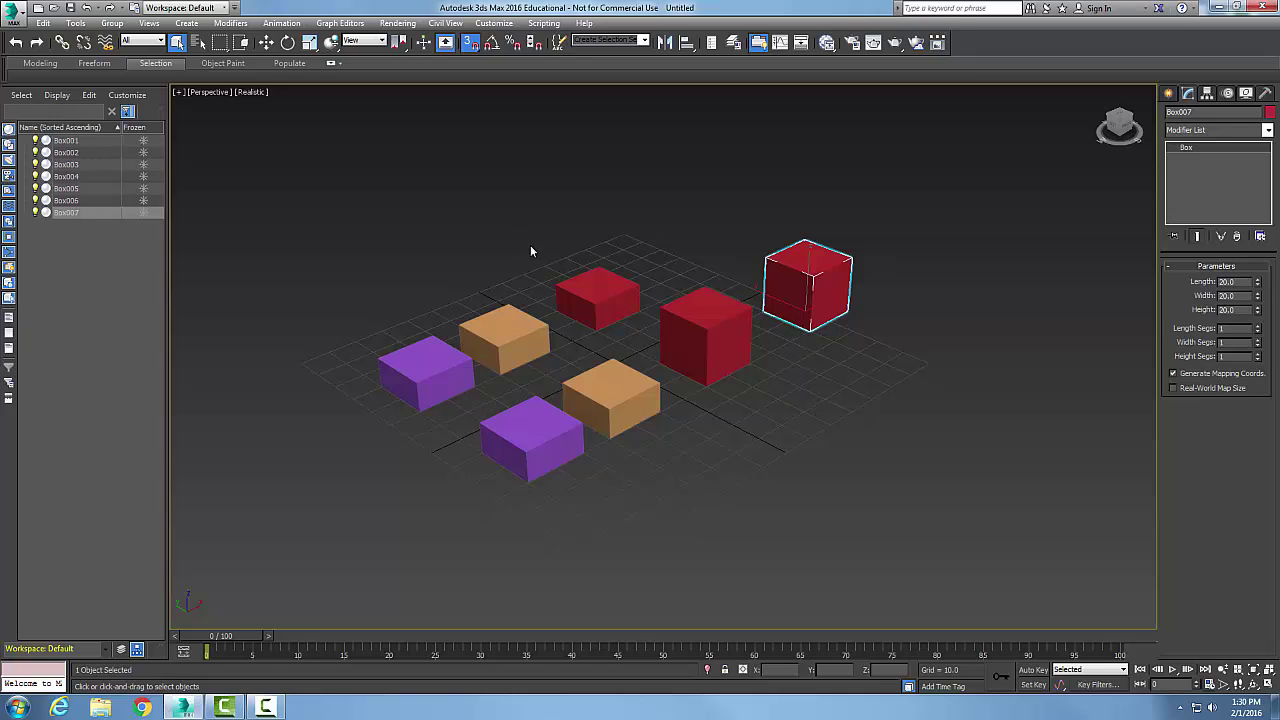
Step: Mirror the right red cube across X as a Copy with 0 offset, then deselect
click(720, 327)
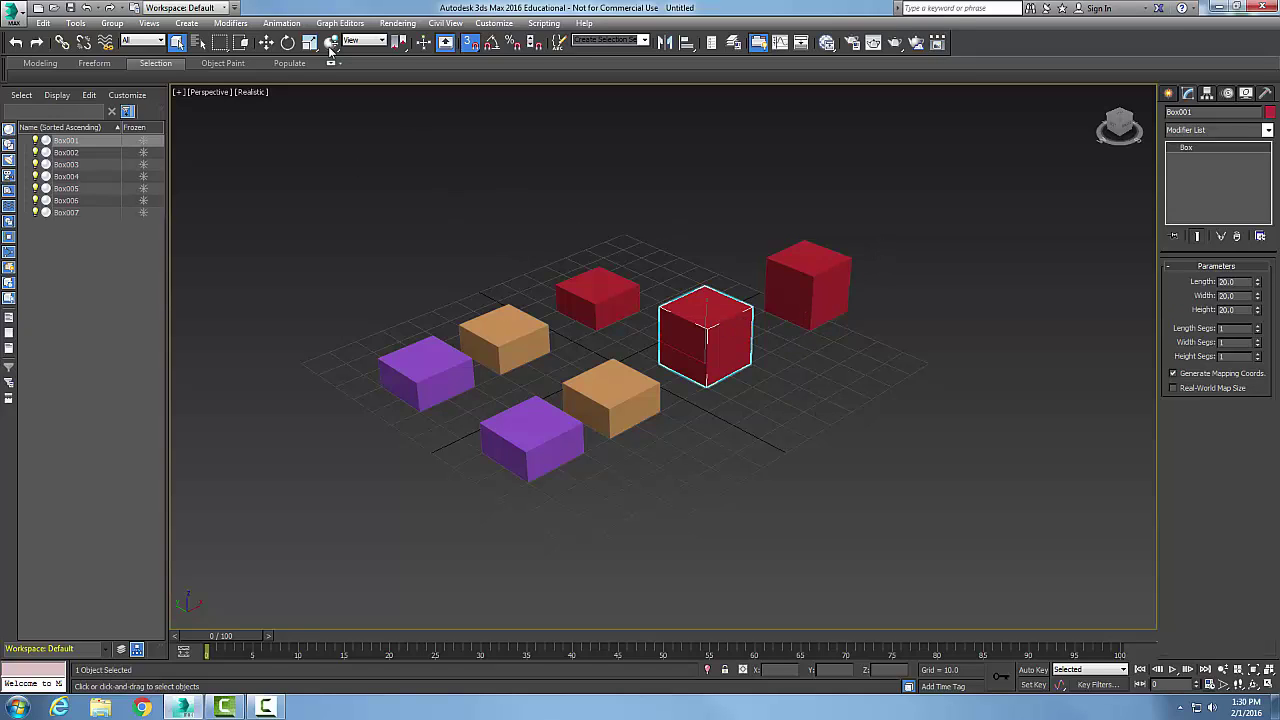
click(75, 22)
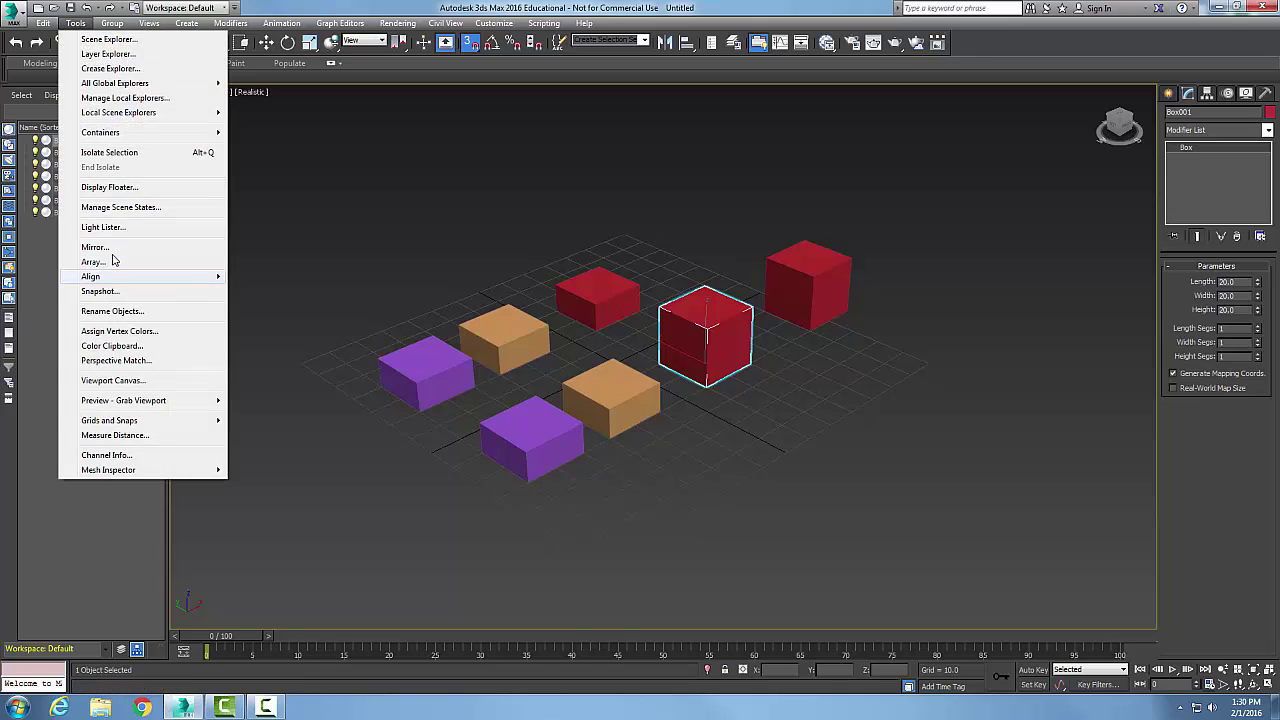
click(113, 248)
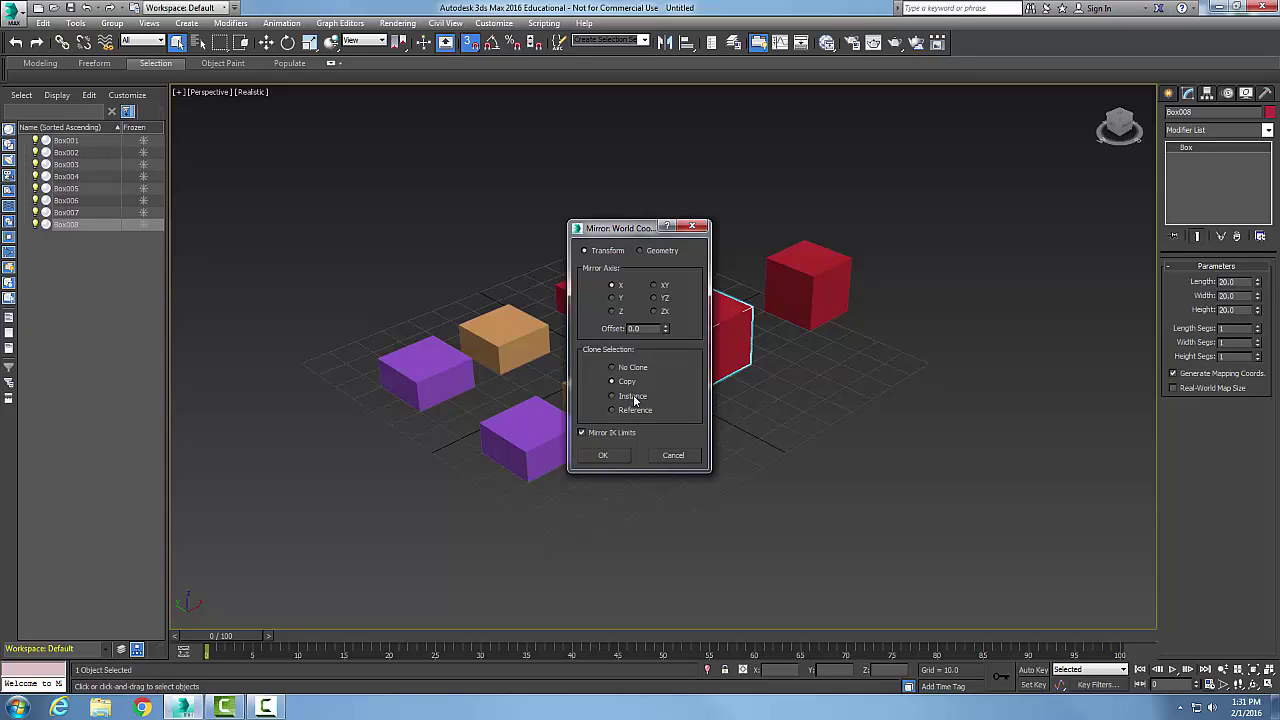
click(604, 456)
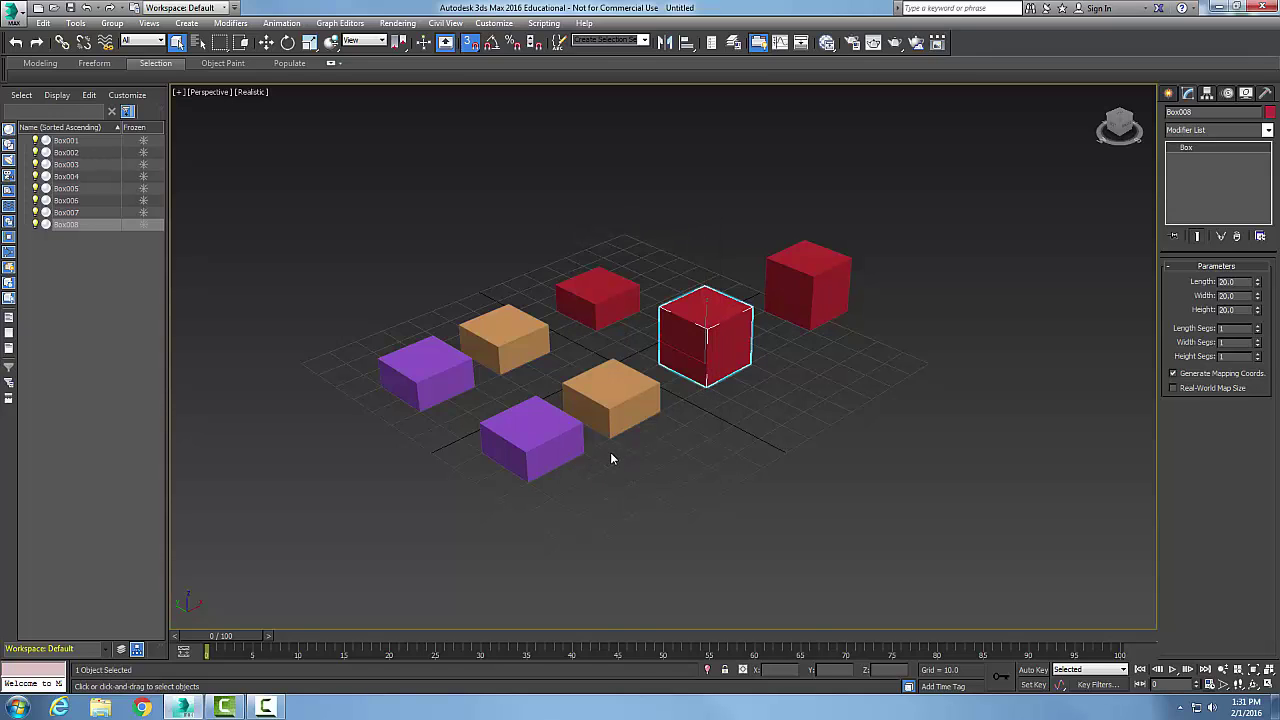
click(742, 428)
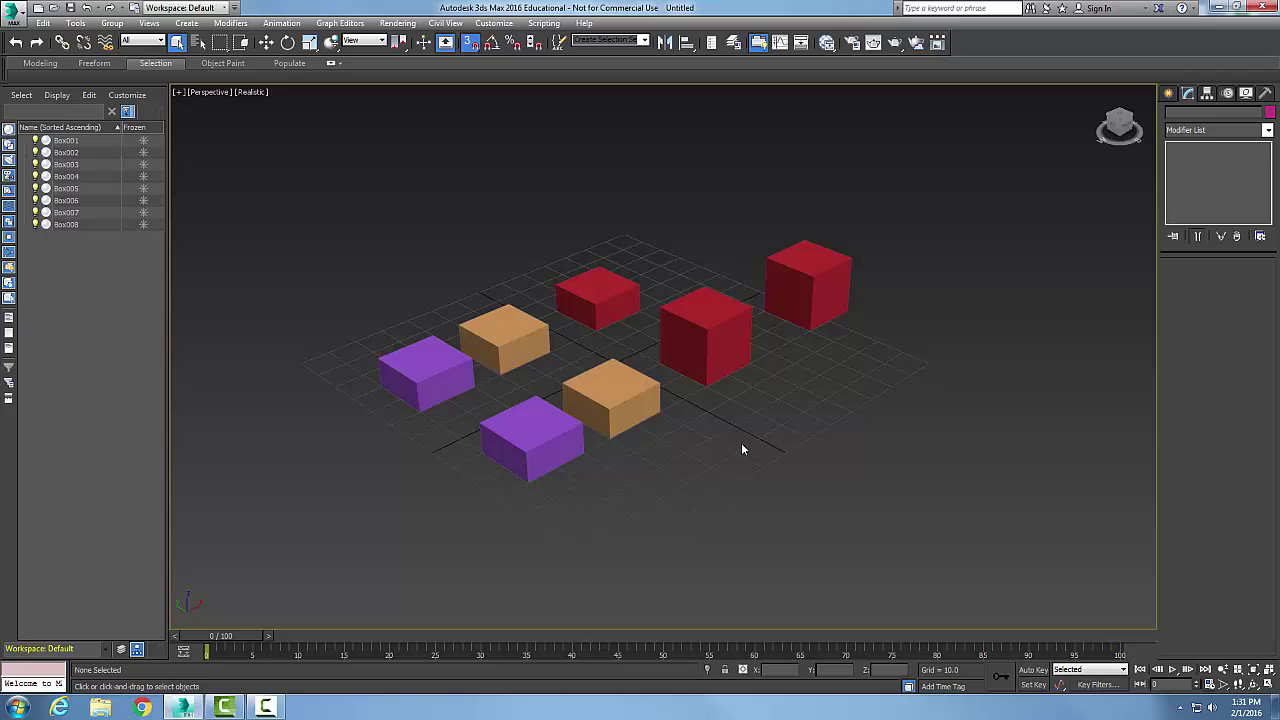
Step: Crossing-select the front purple, front orange and right red boxes and open Mirror for them
click(75, 22)
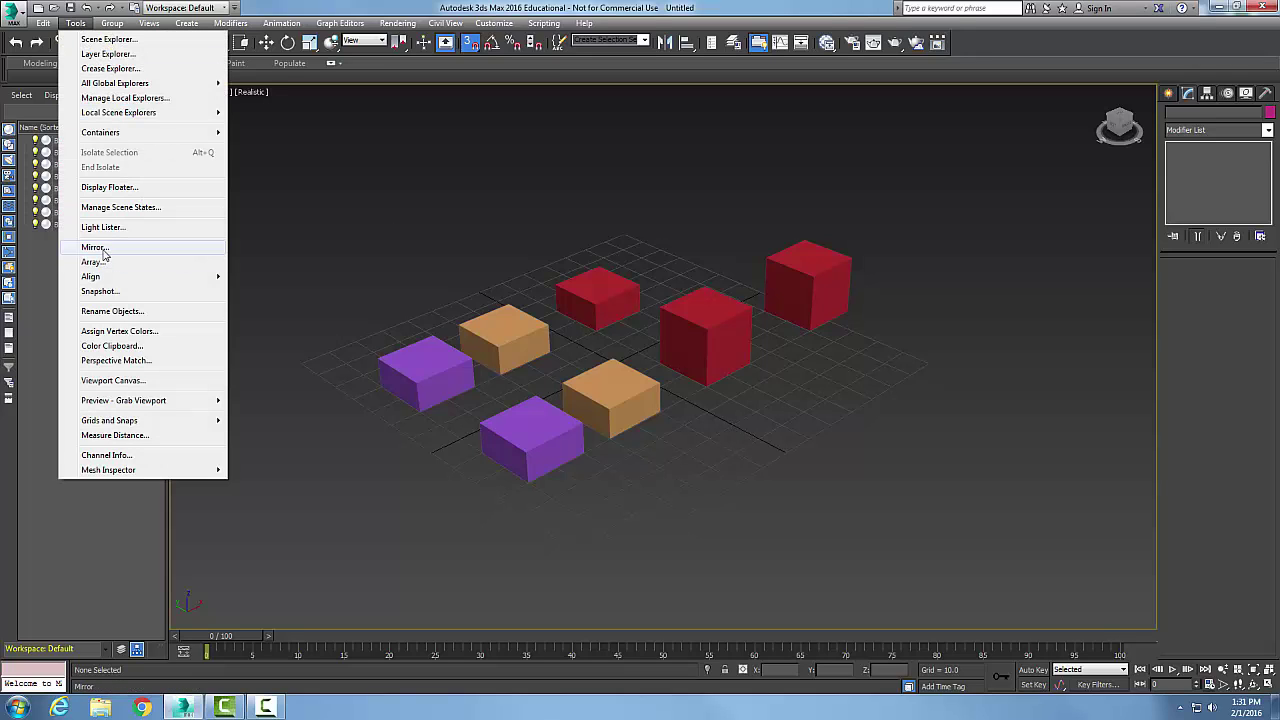
click(100, 248)
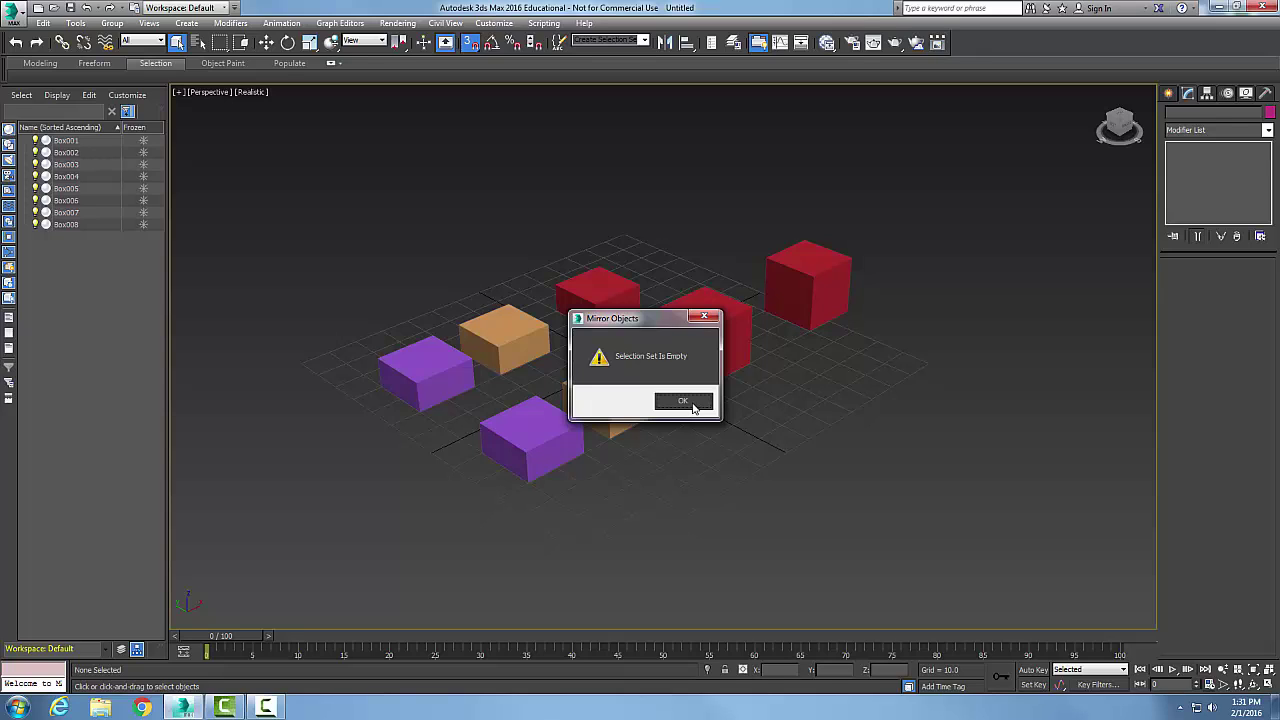
click(690, 404)
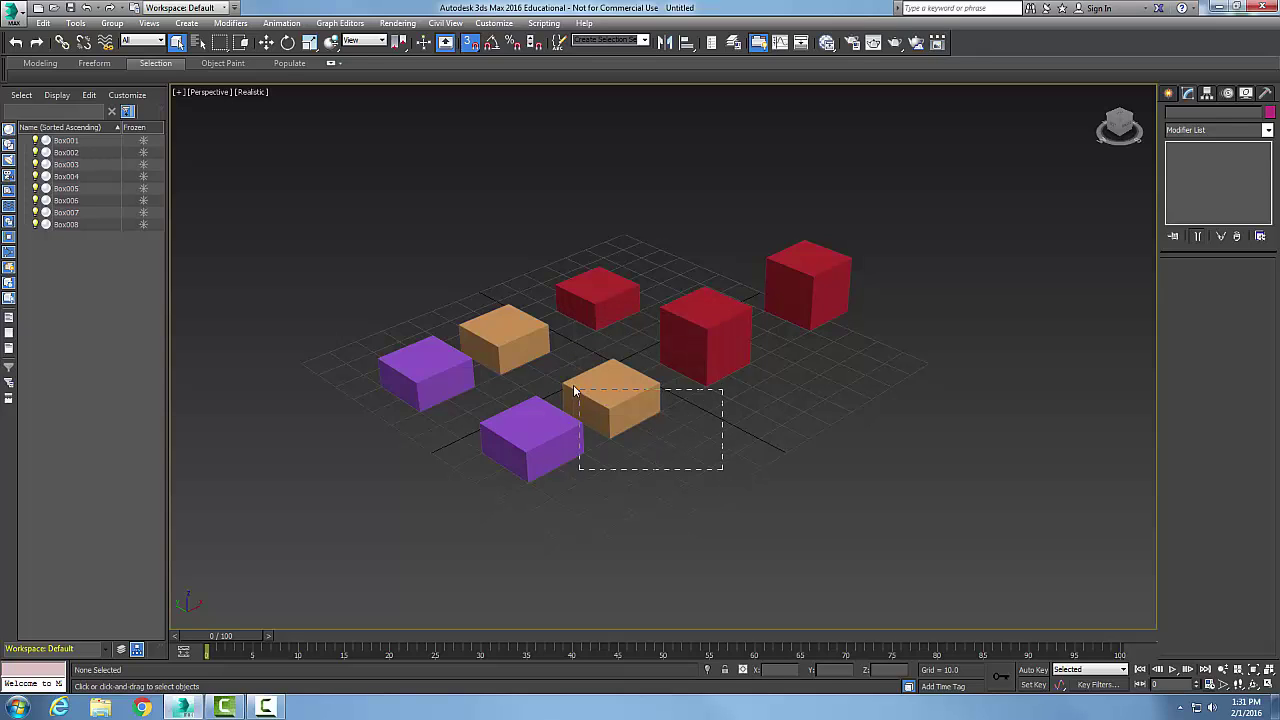
drag(573, 389, 568, 388)
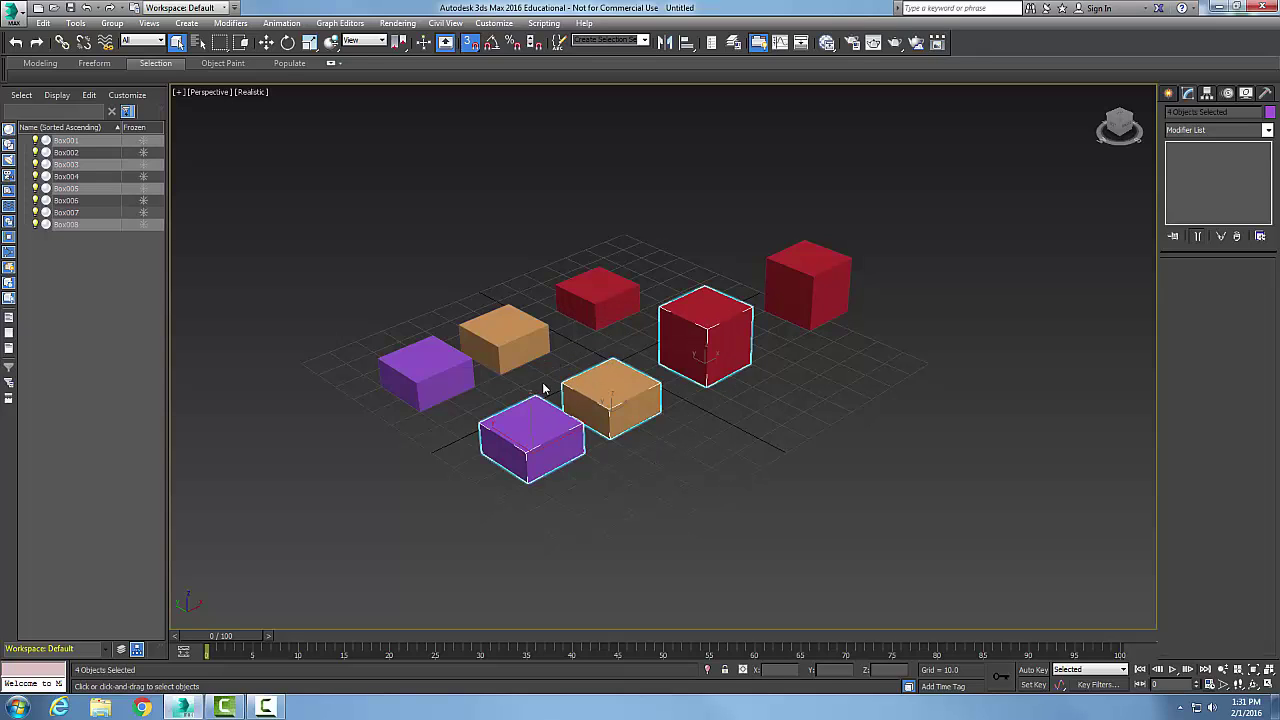
click(72, 23)
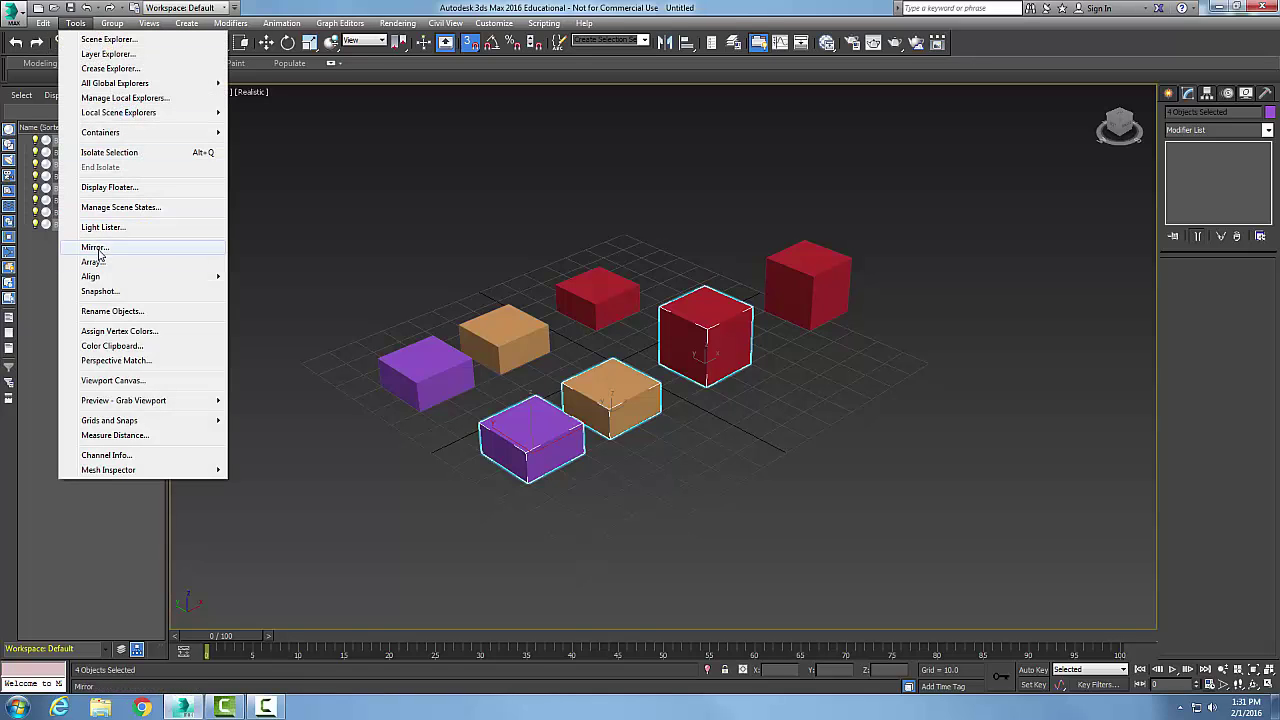
click(95, 247)
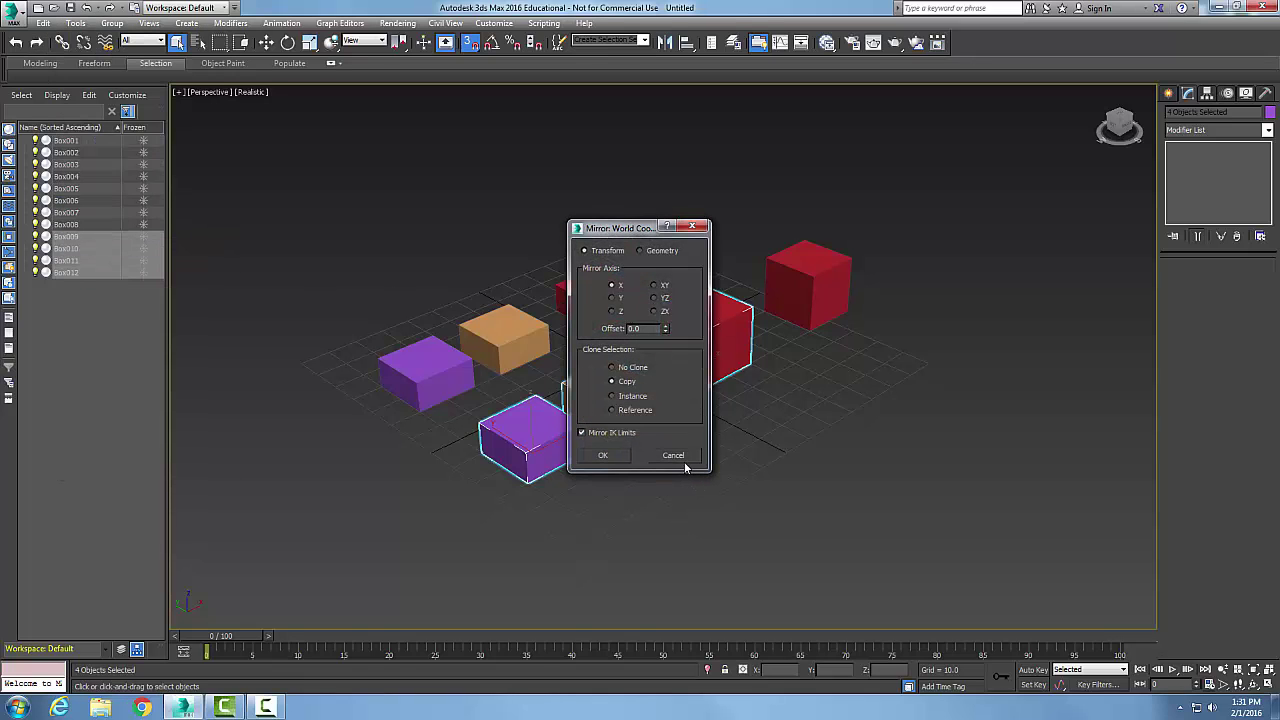